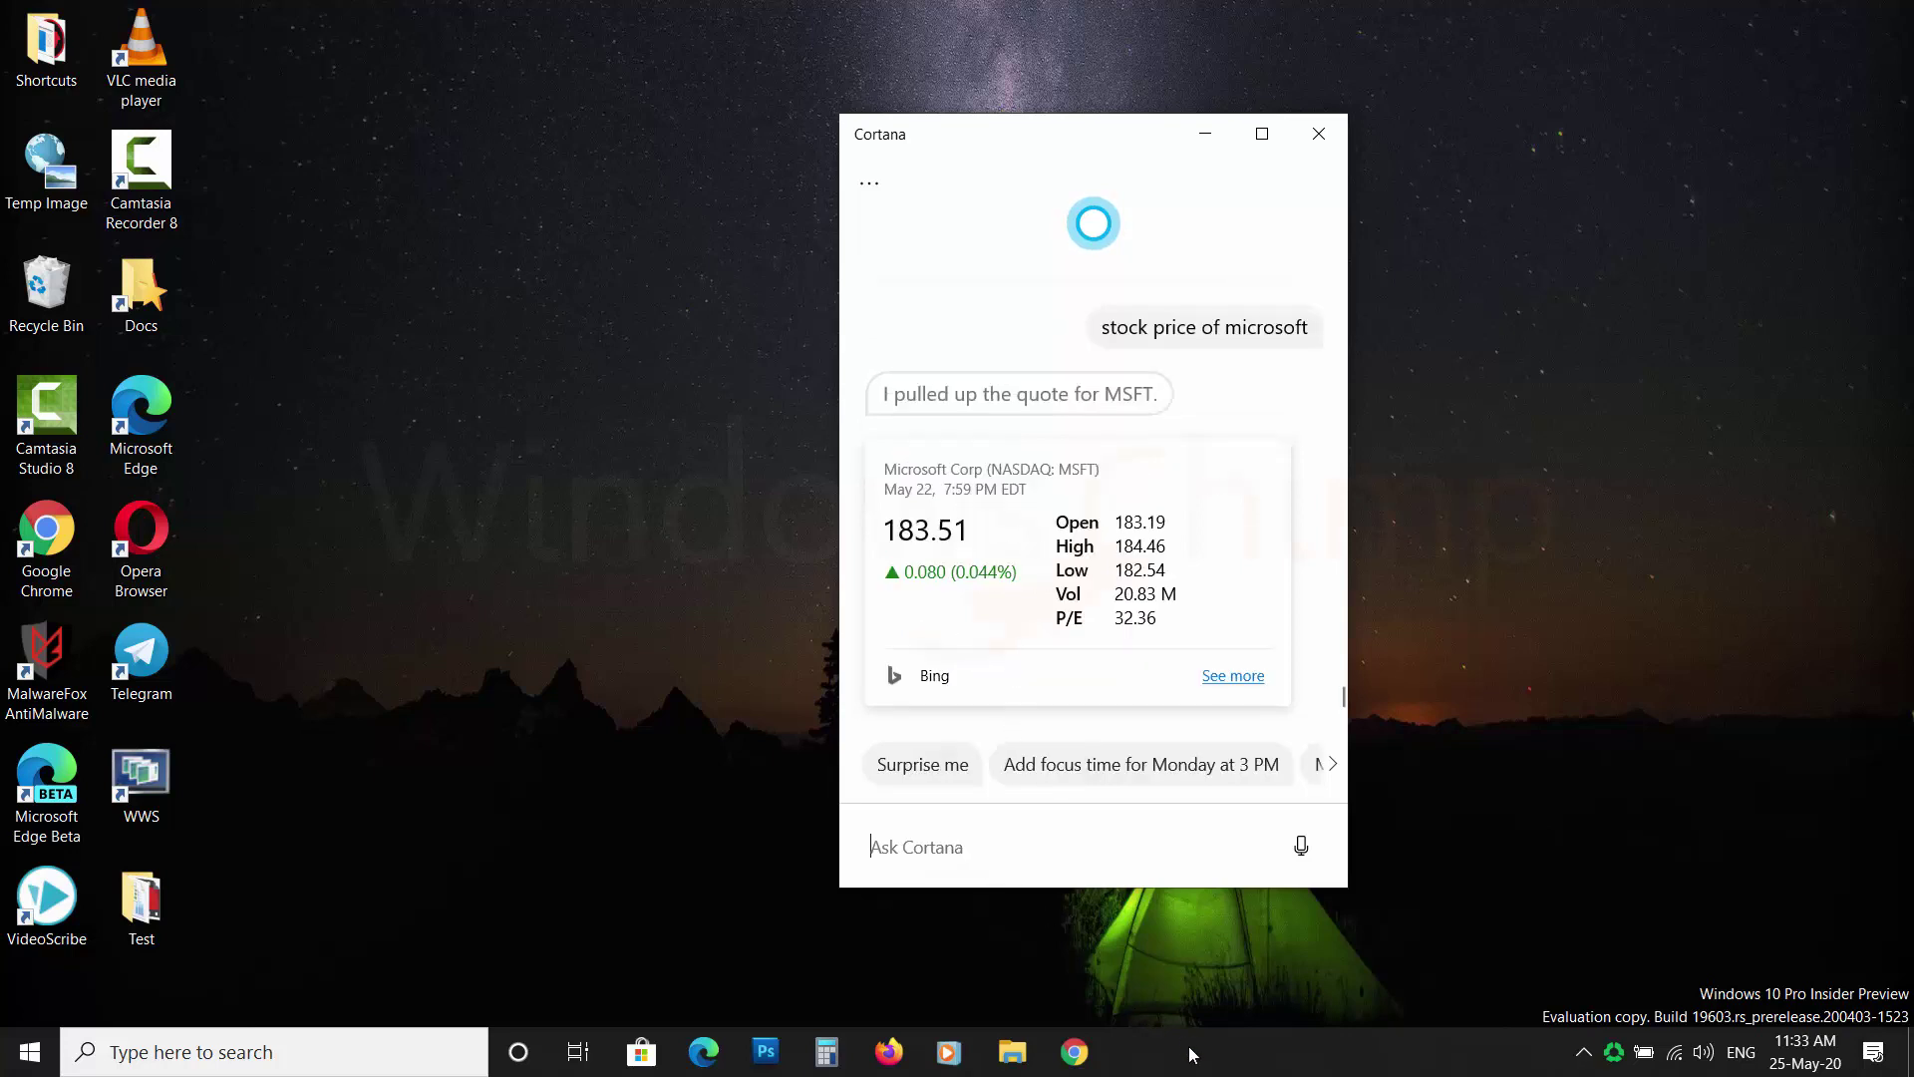
- End the Cortana process in Task Manager and send 'remind me' to Cortana
{"action": "right_click", "coordinate": [1188, 1045]}
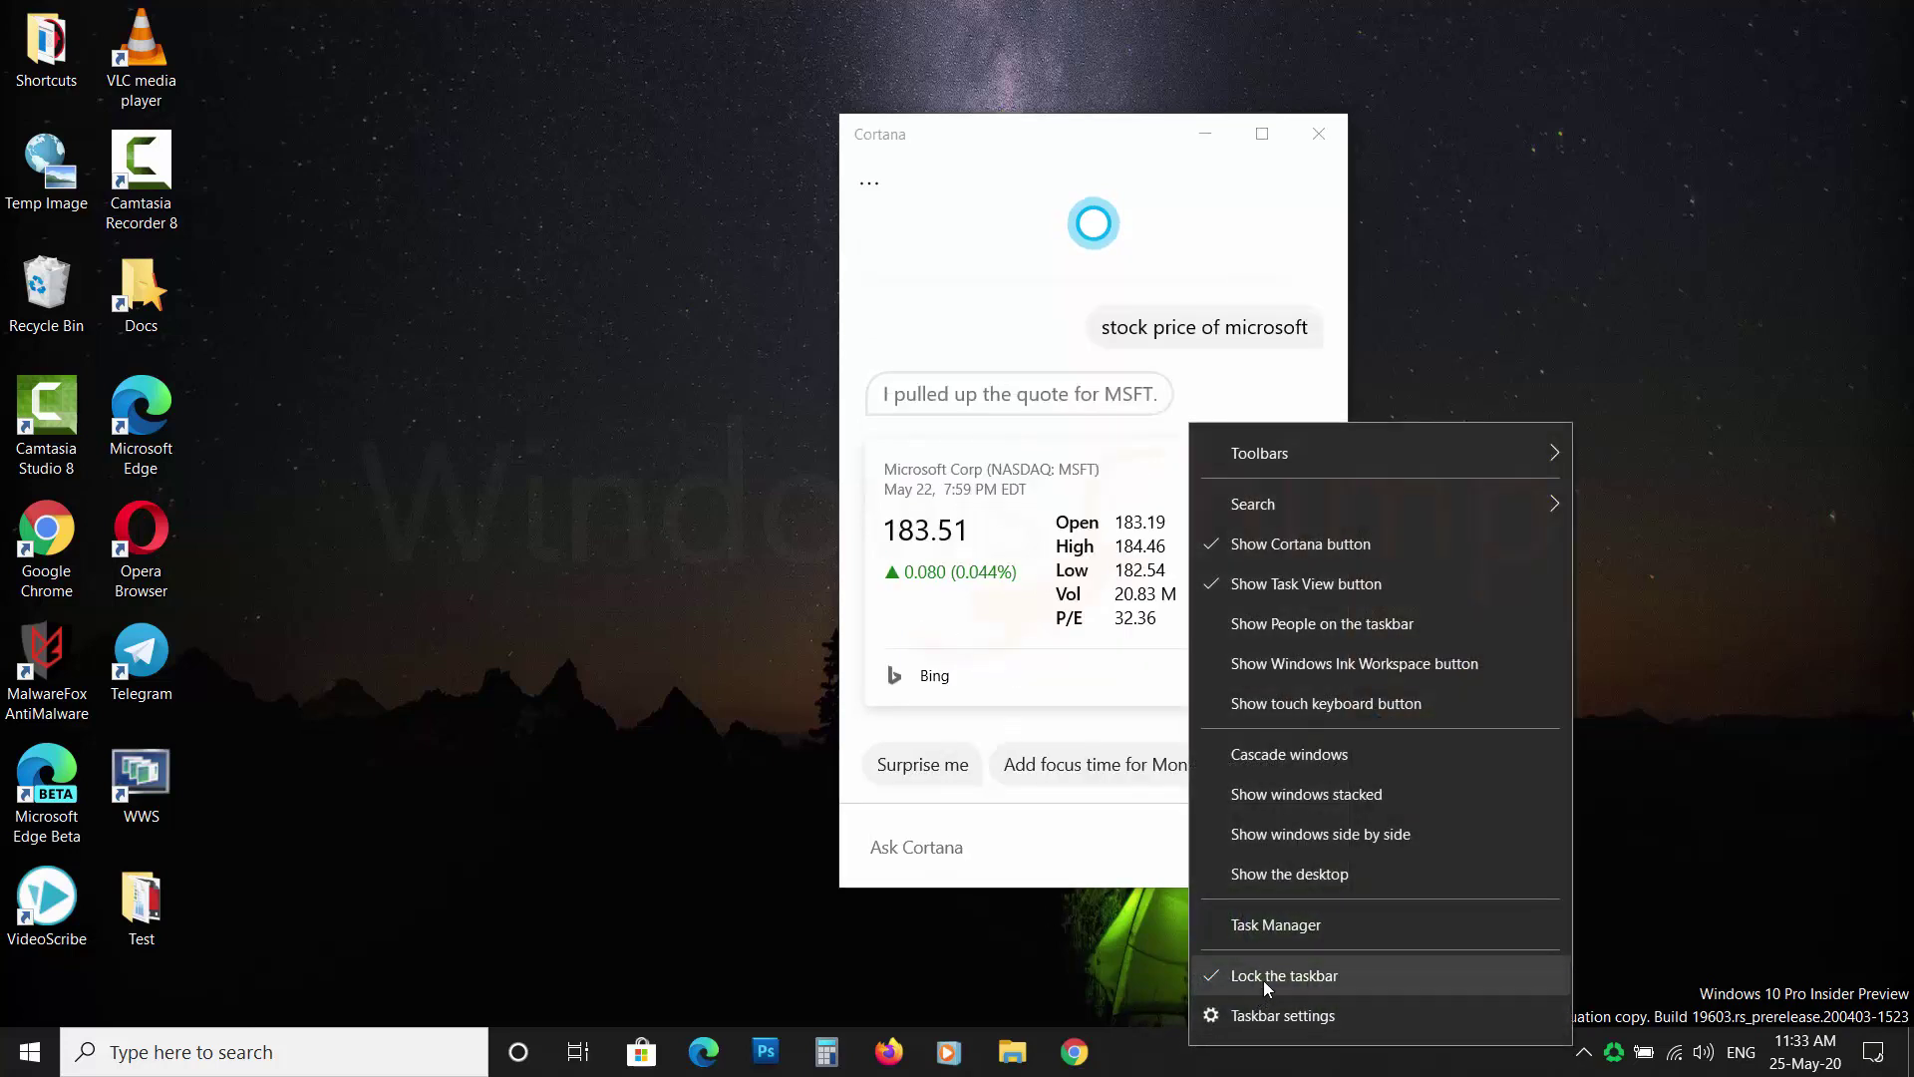
{"action": "left_click", "coordinate": [1278, 927]}
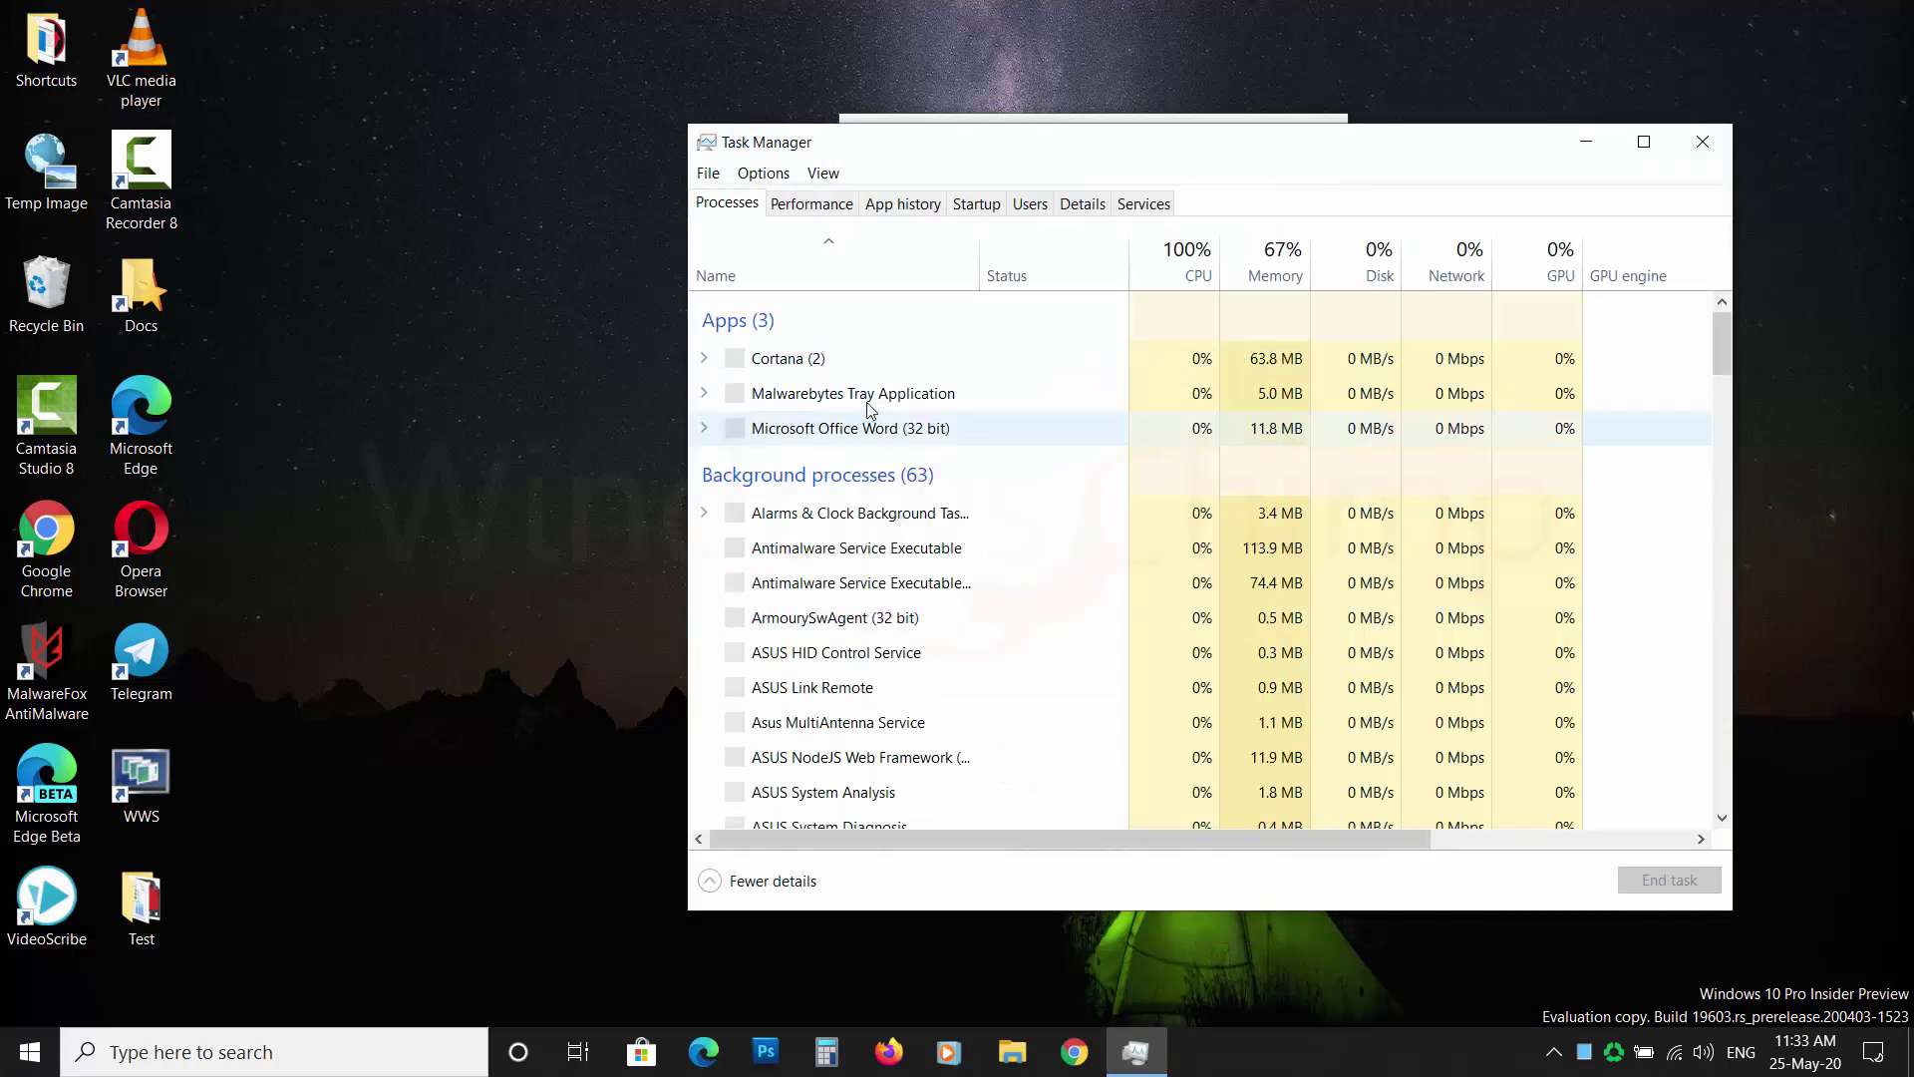
{"action": "left_click", "coordinate": [798, 371]}
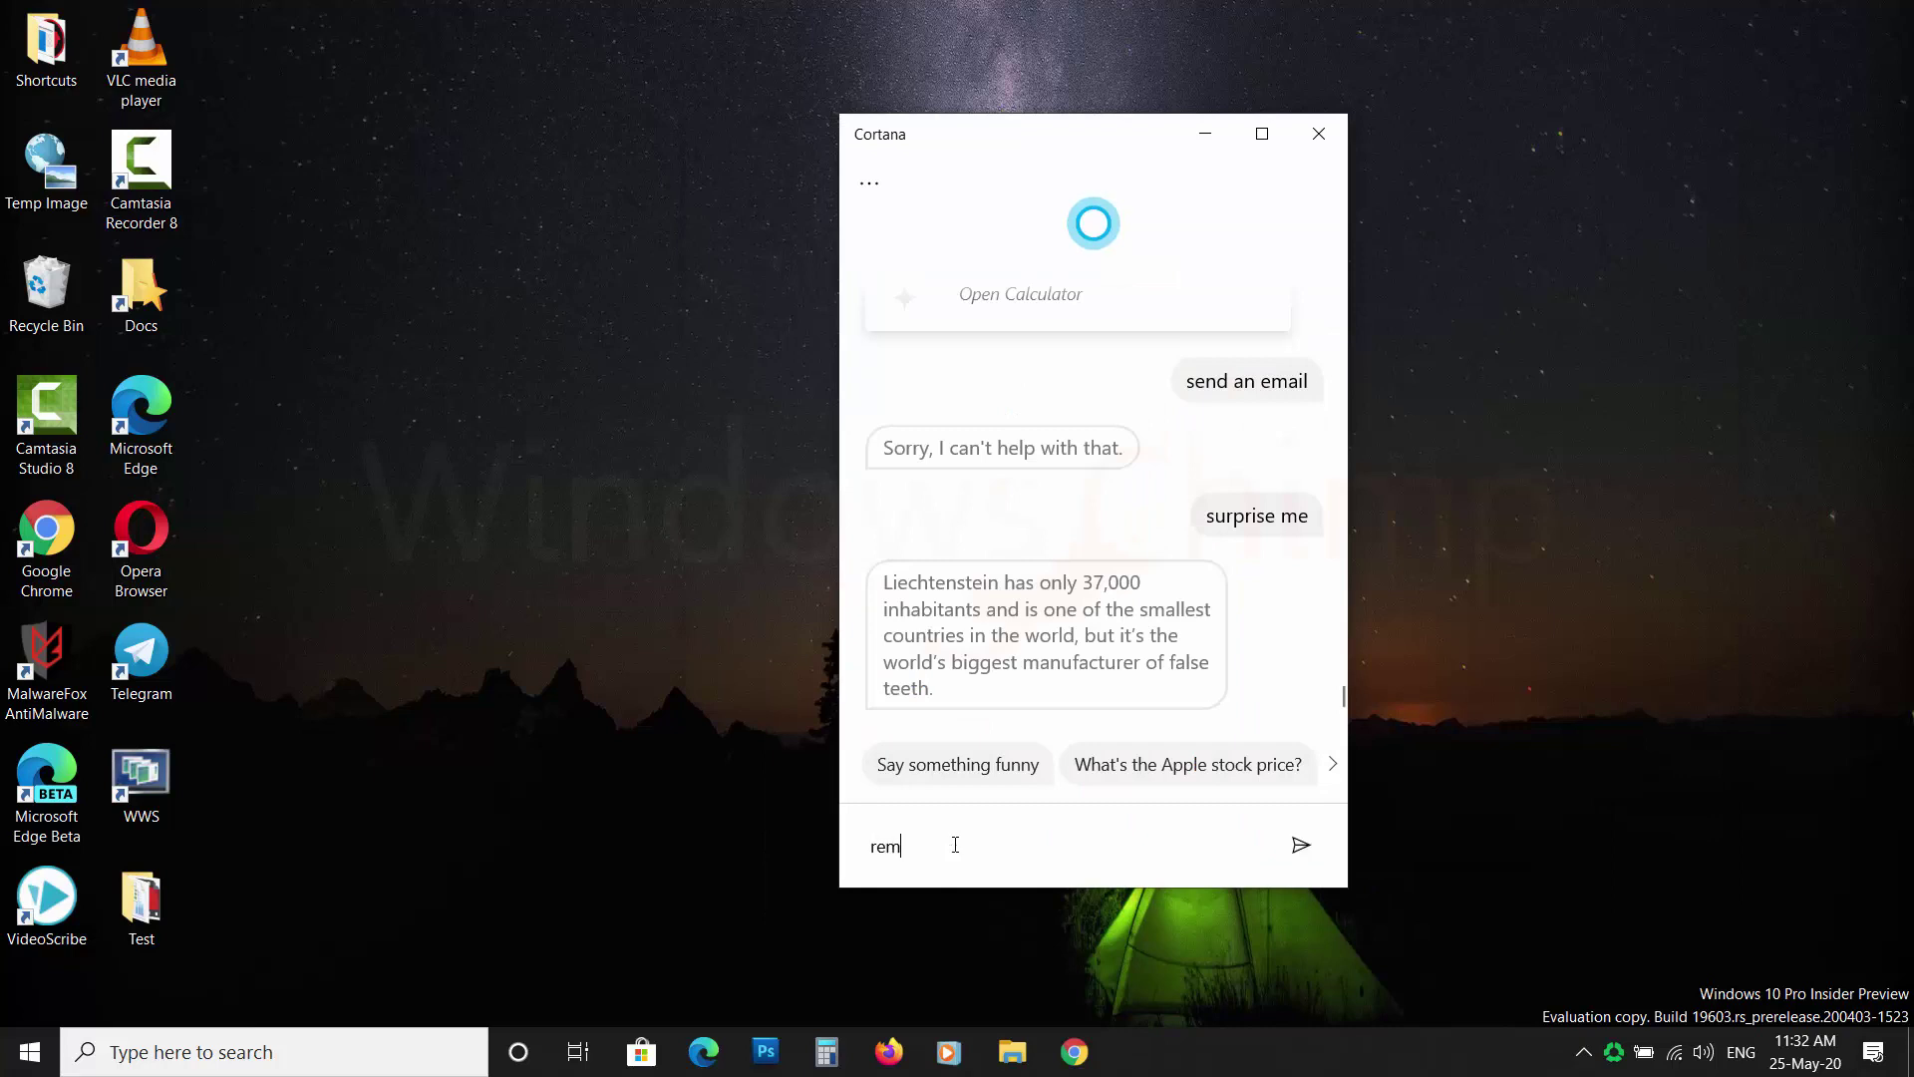
{"action": "key", "text": "Return"}
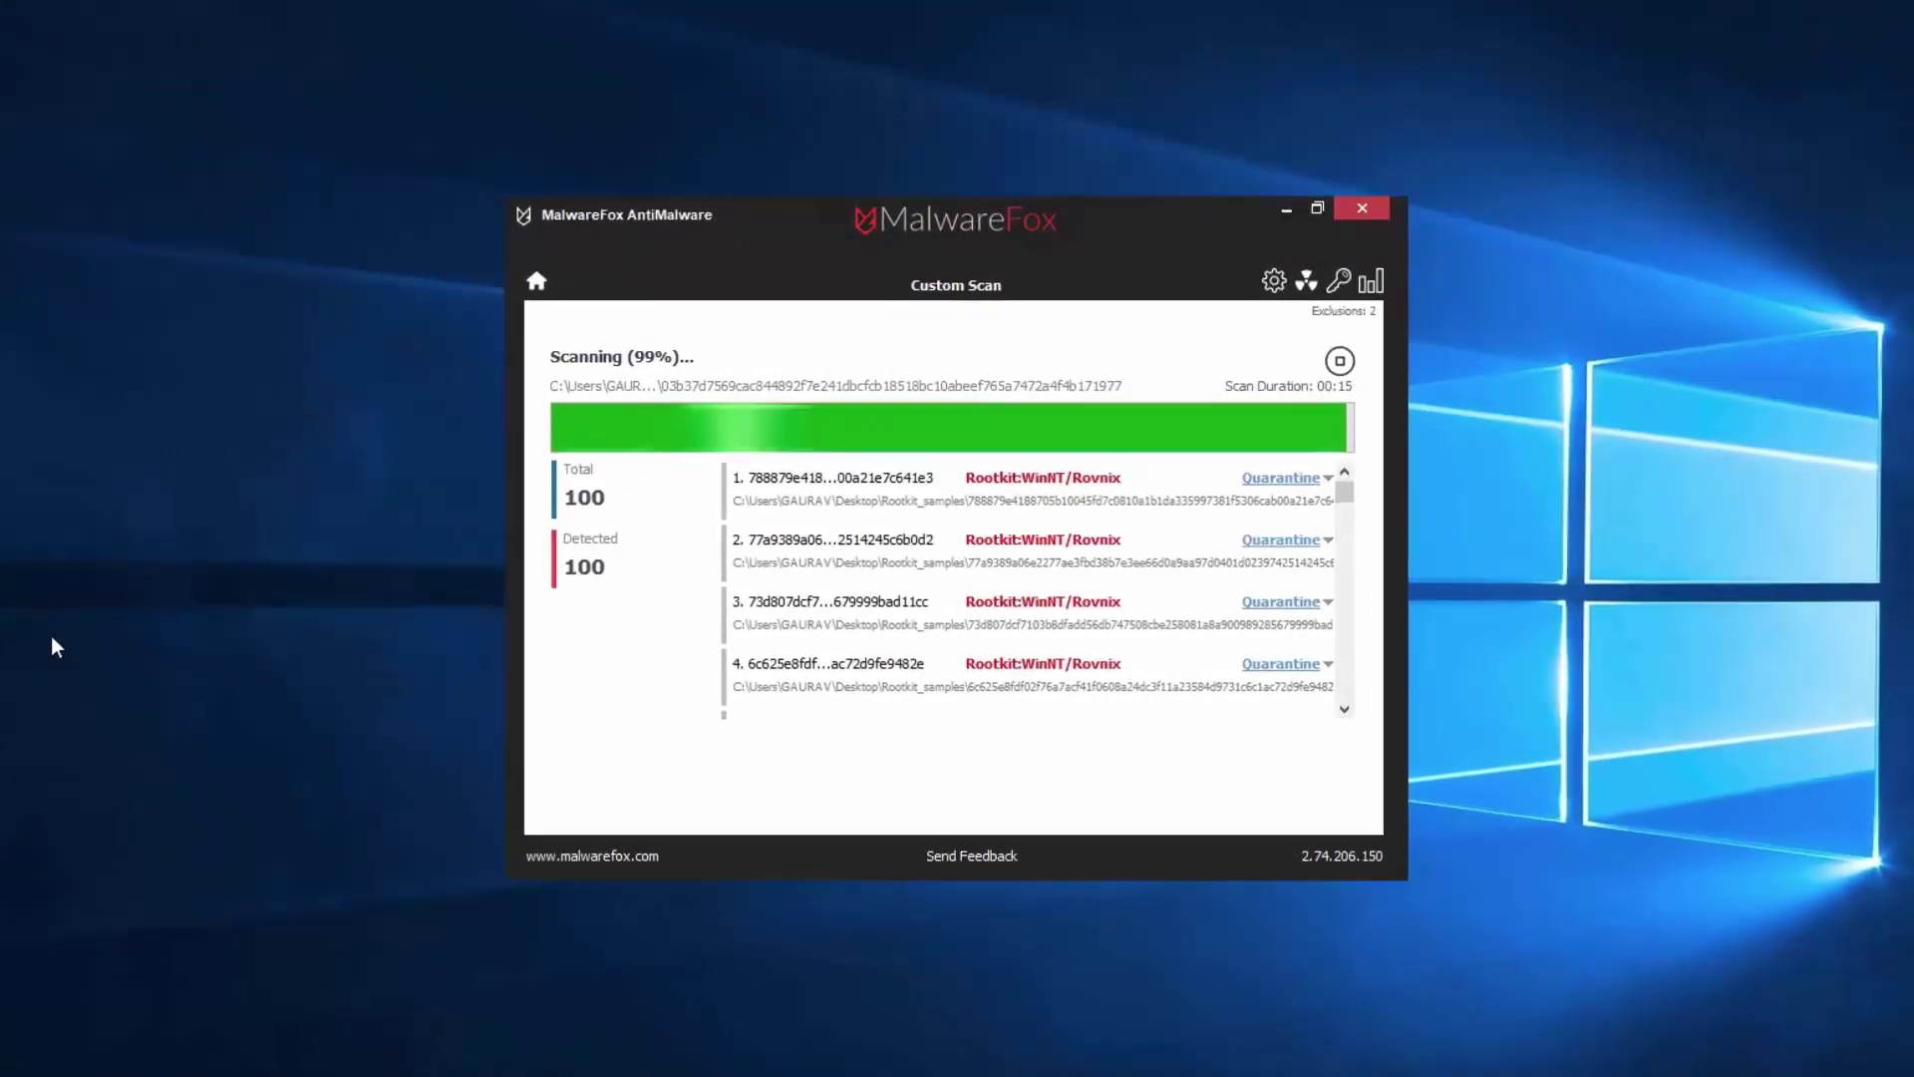
- Quarantine all detected Rootkit:WinNT/Rovnix items from the MalwareFox custom scan
{"action": "scroll", "coordinate": [1346, 709], "scroll_direction": "down", "scroll_amount": 5}
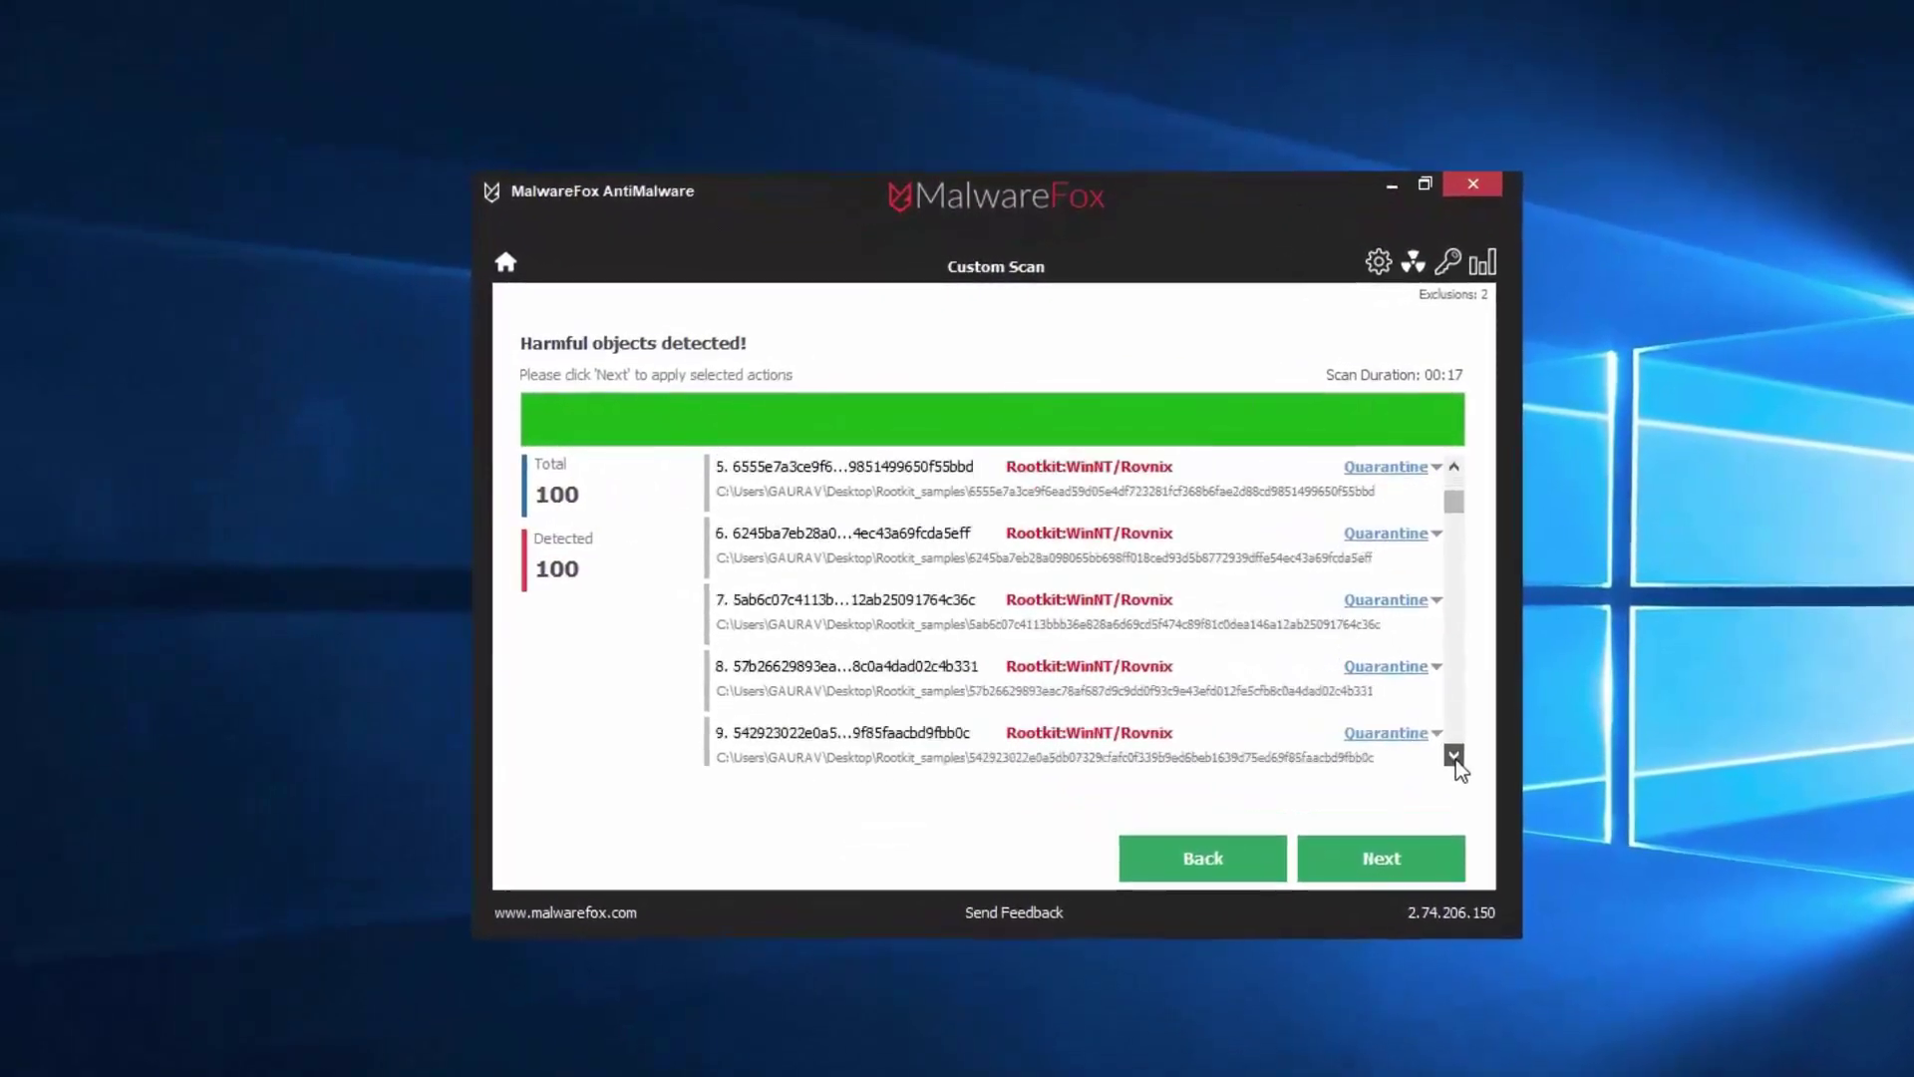
{"action": "left_click", "coordinate": [1296, 815]}
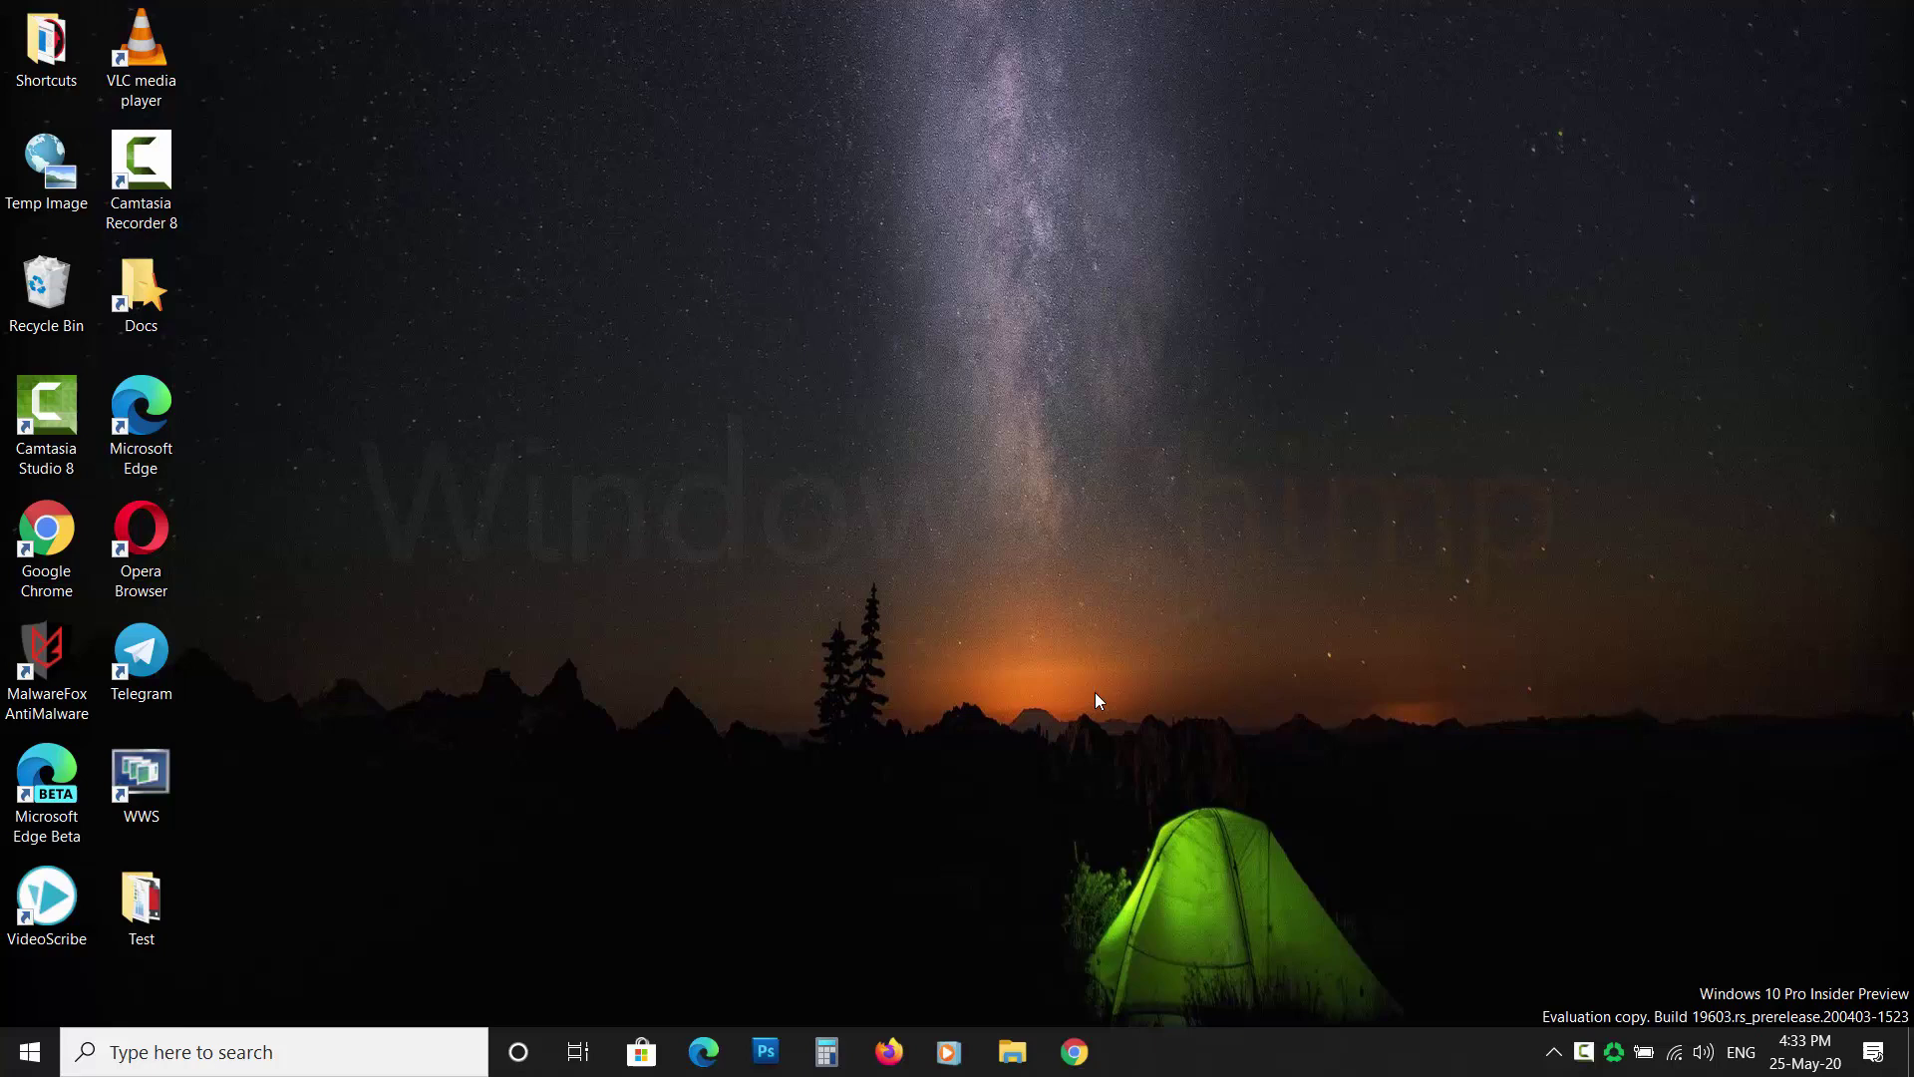
- Launch Registry Editor with regedit from the Run prompt, approving the UAC prompt
{"action": "key", "text": "super+r"}
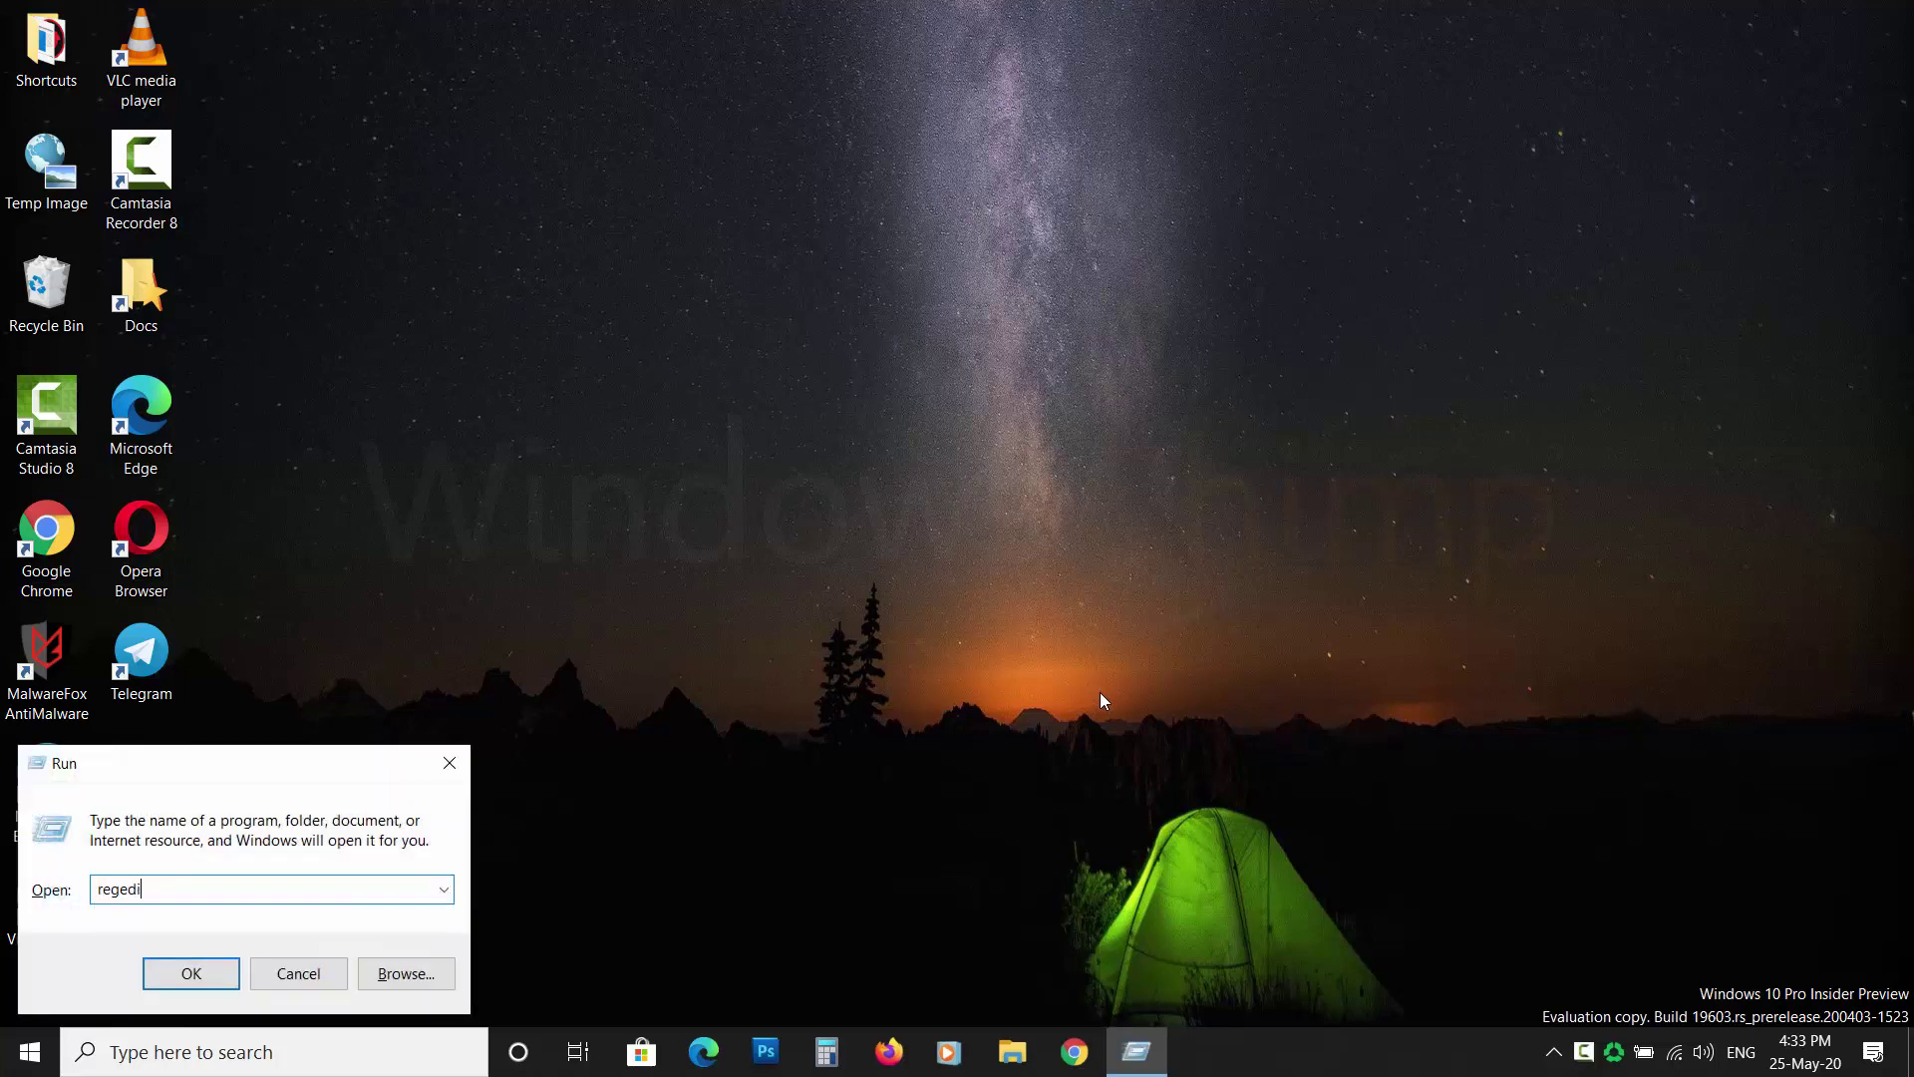
{"action": "key", "text": "Return"}
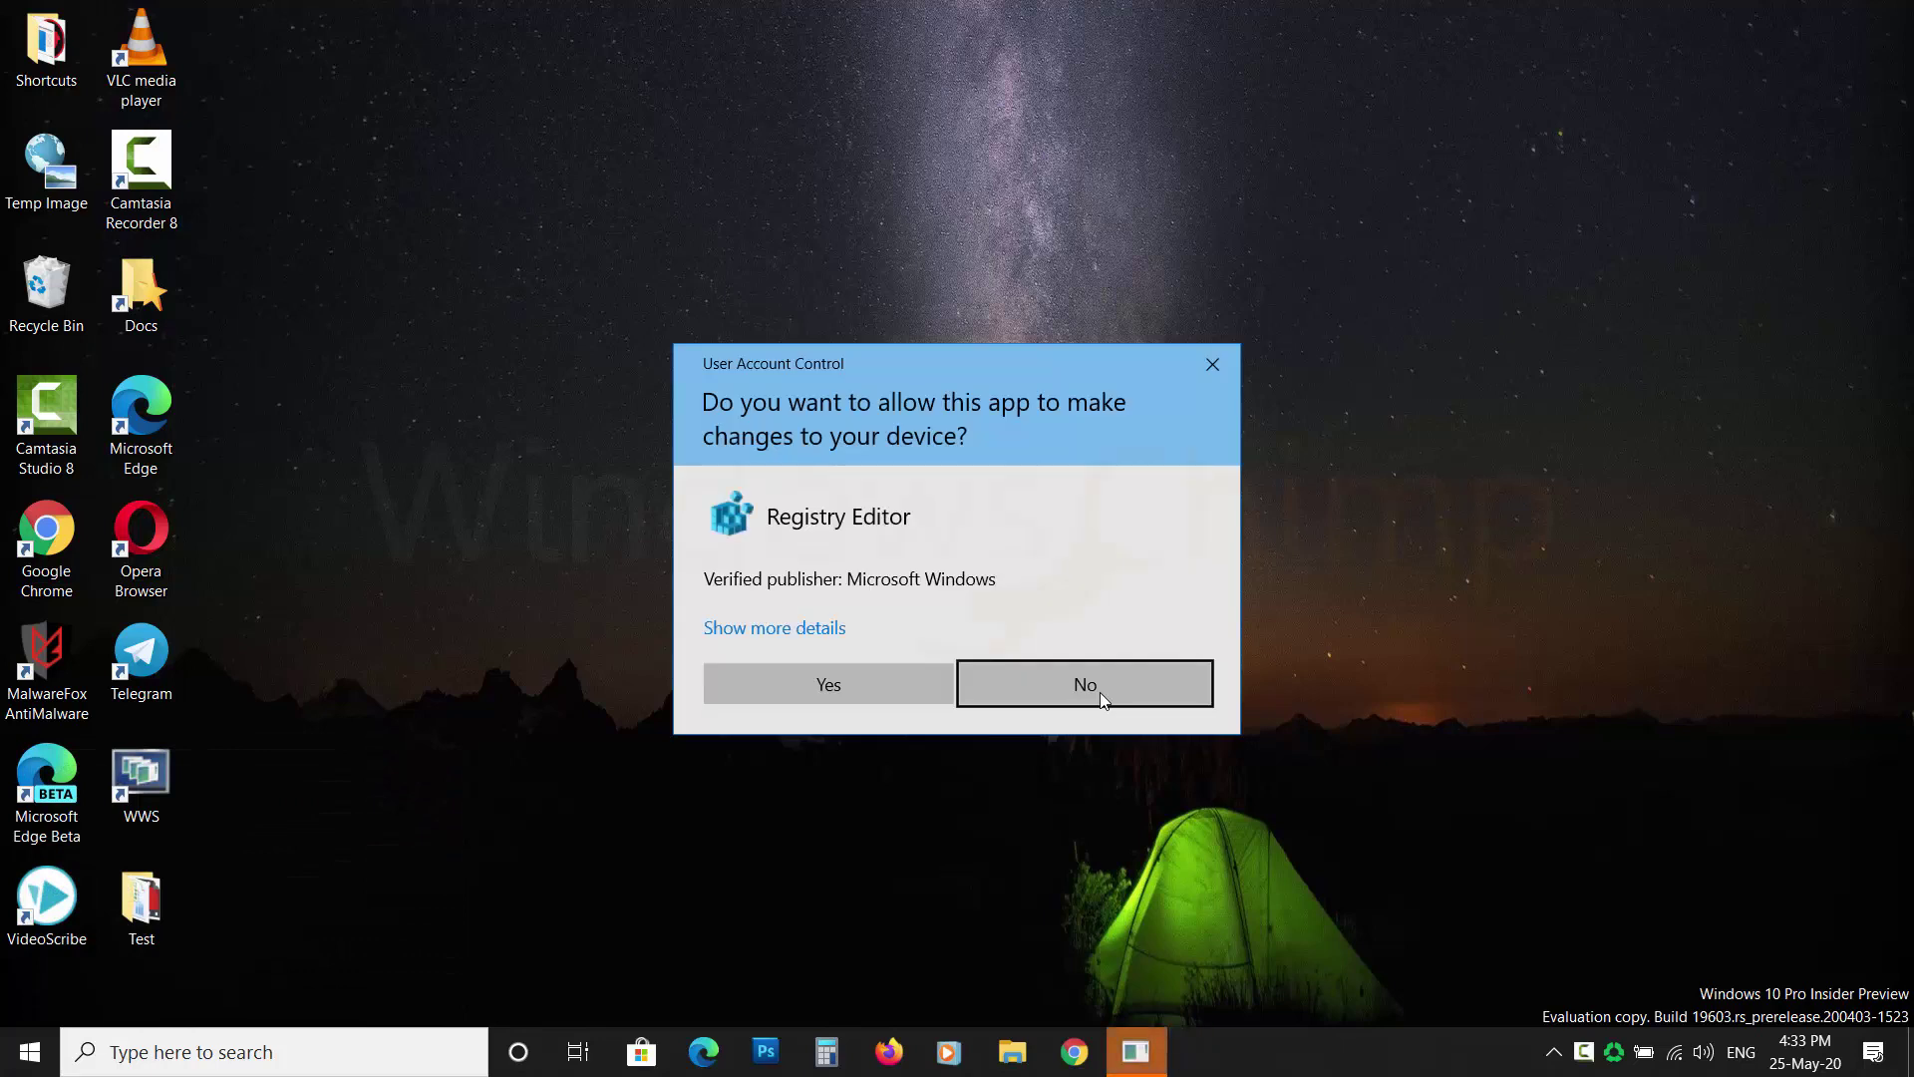
{"action": "left_click", "coordinate": [856, 685]}
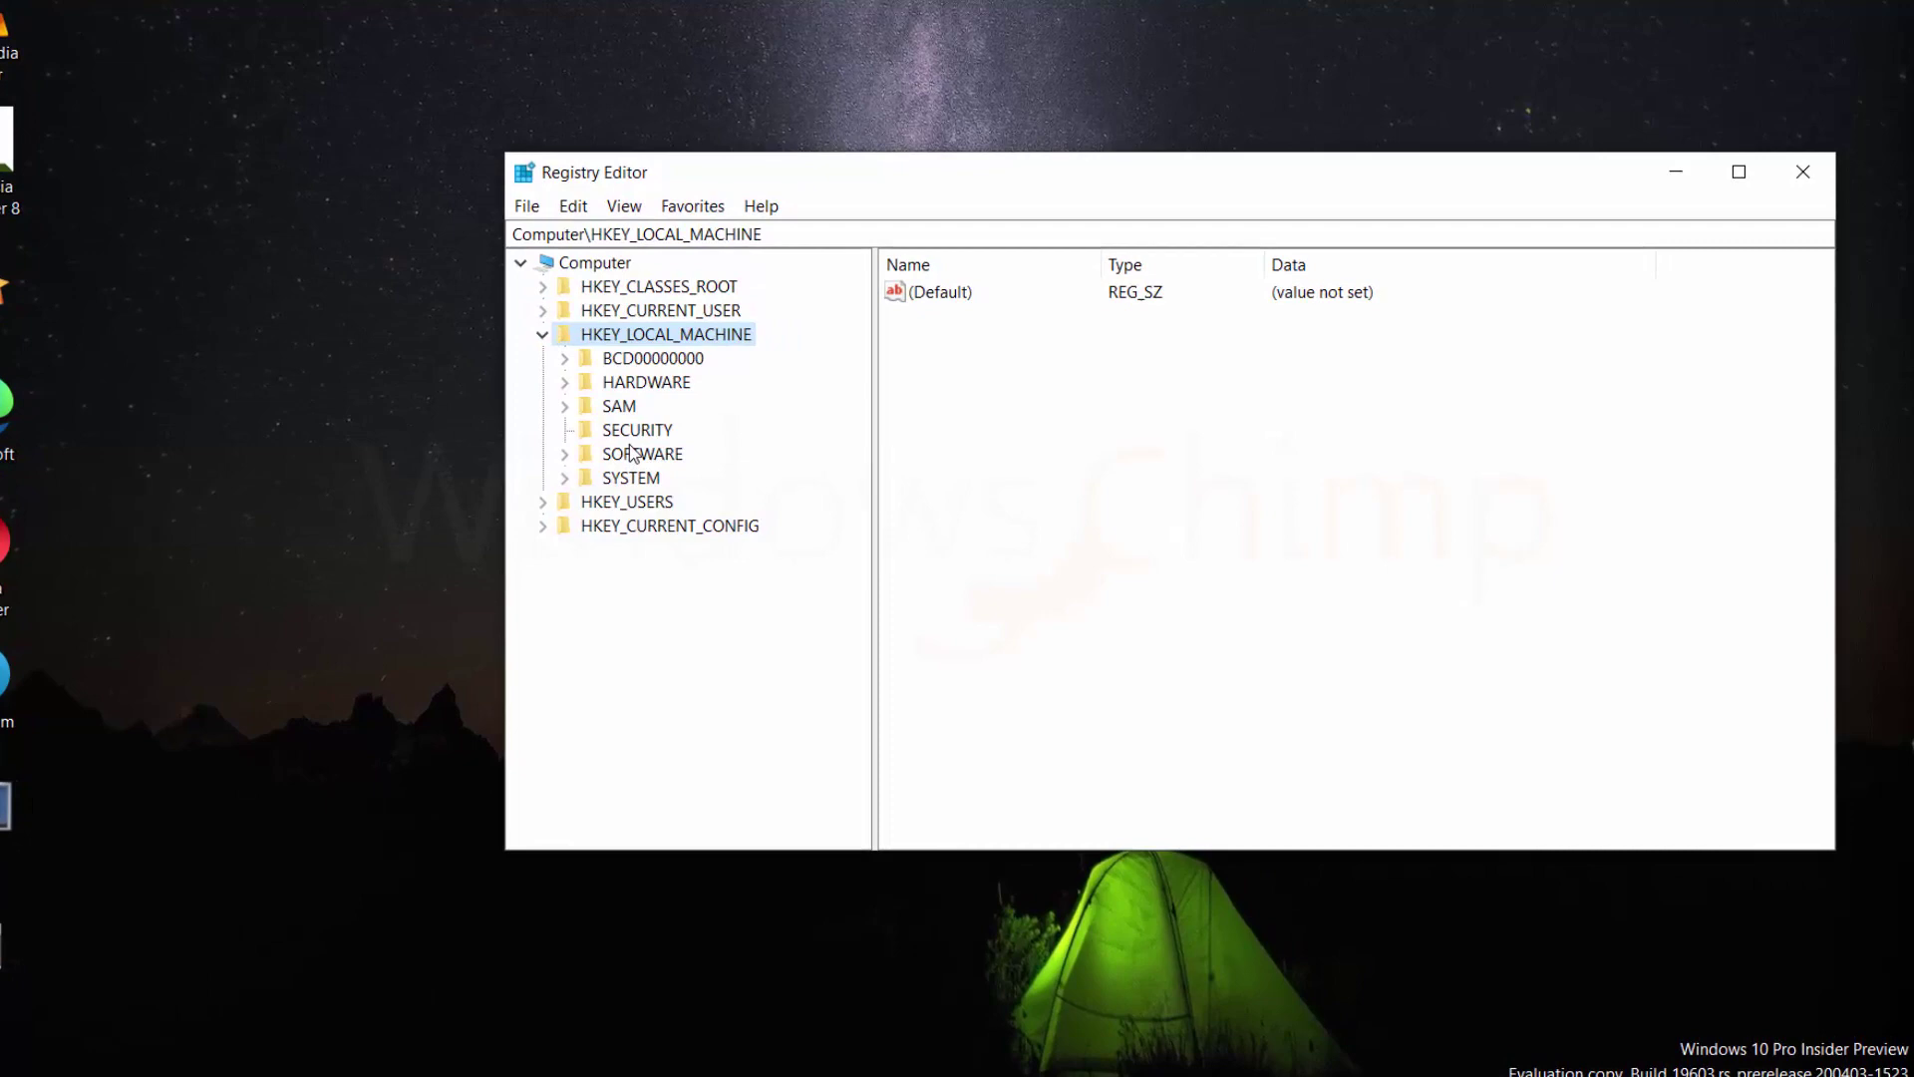
- Expand HKEY_LOCAL_MACHINE\SOFTWARE\Policies\Microsoft\Windows in the key tree
{"action": "left_click", "coordinate": [544, 457]}
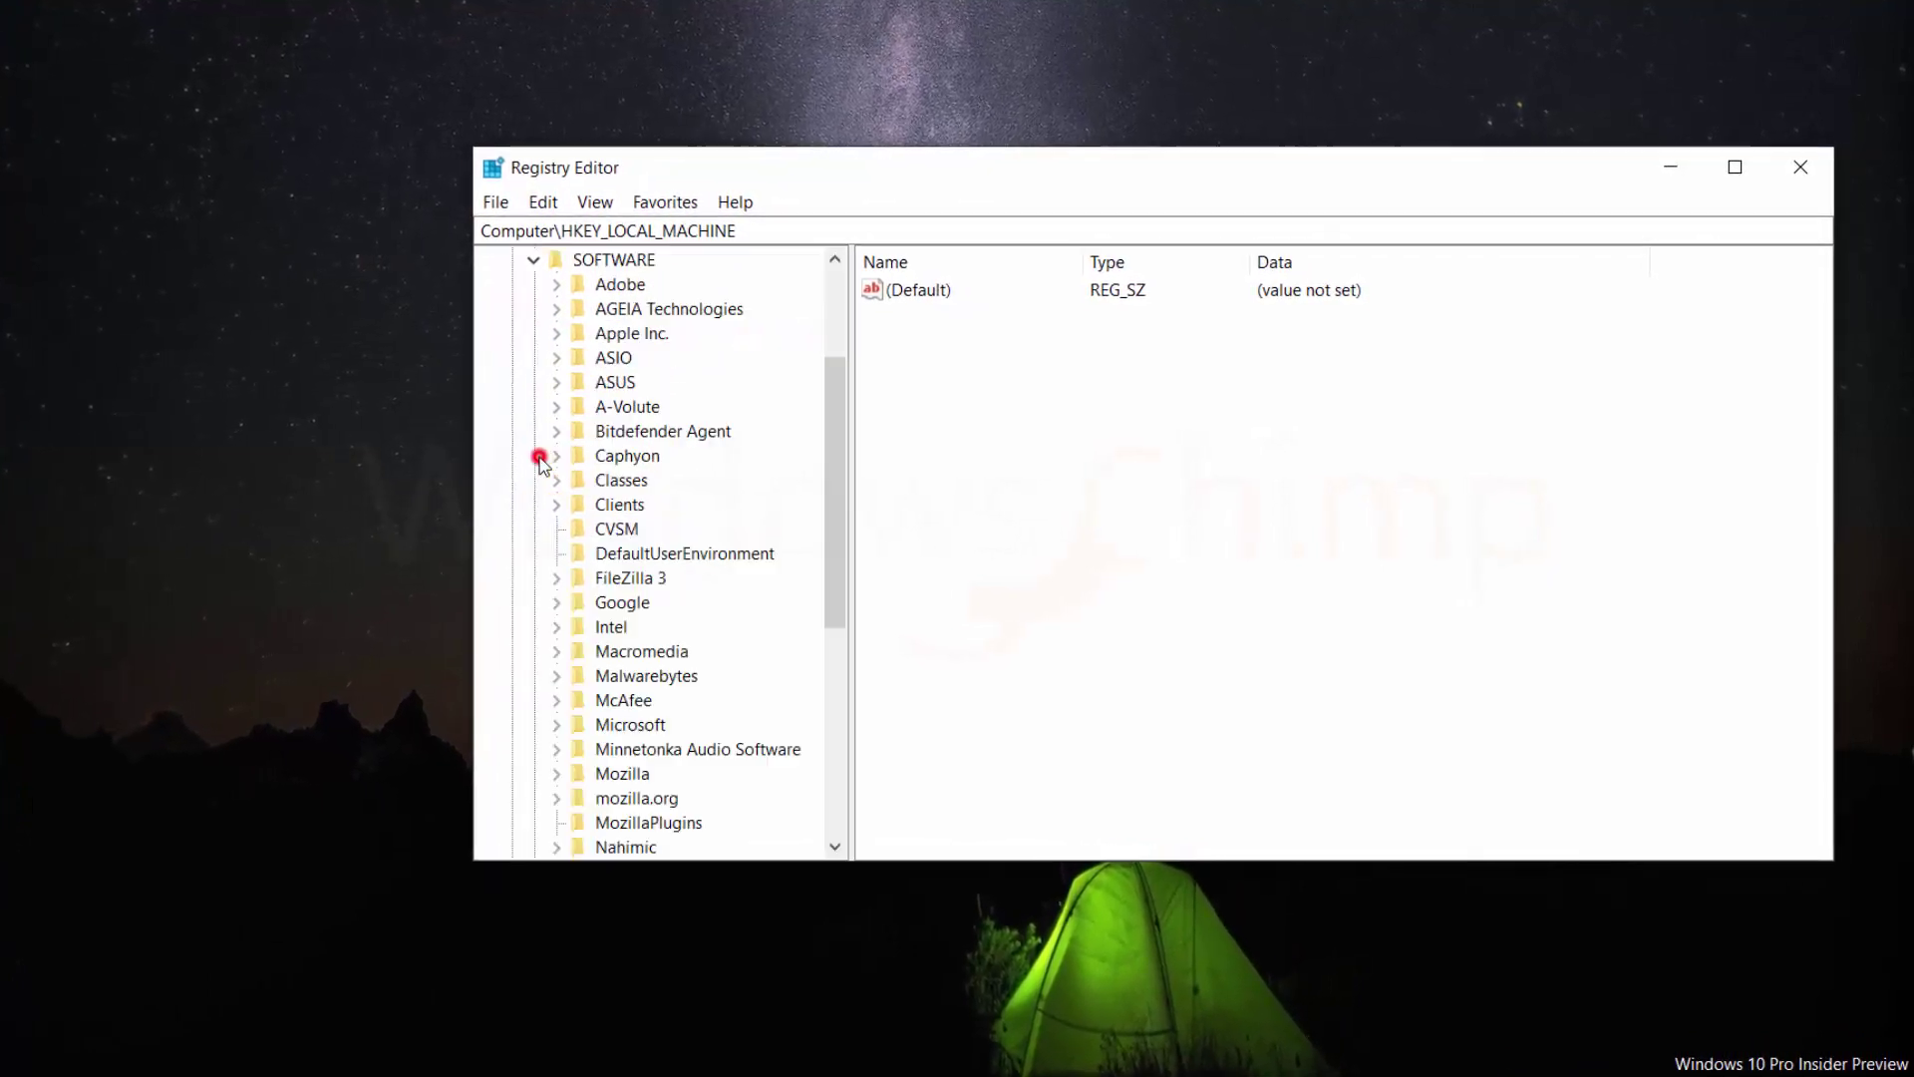
{"action": "scroll", "coordinate": [535, 666], "scroll_direction": "down", "scroll_amount": 4}
{"action": "left_click", "coordinate": [534, 657]}
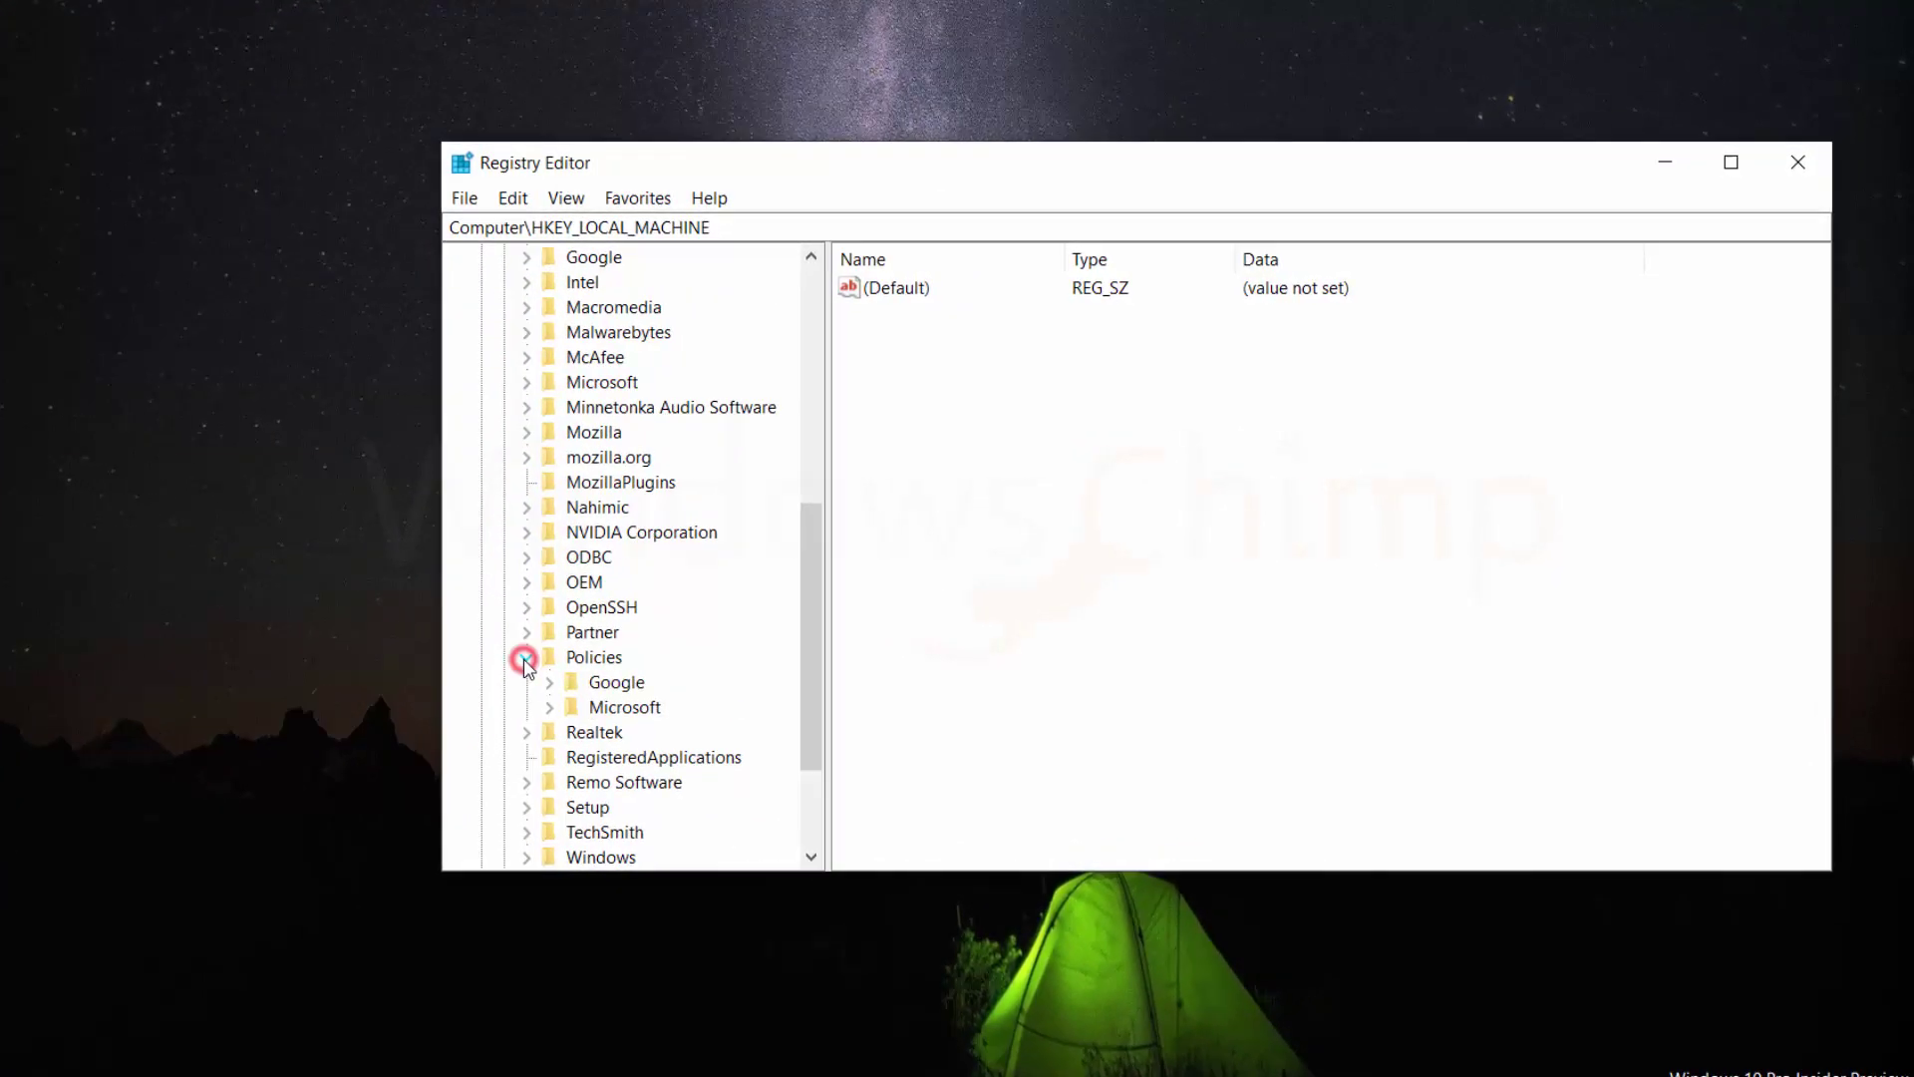
{"action": "scroll", "coordinate": [528, 650], "scroll_direction": "down", "scroll_amount": 1}
{"action": "left_click", "coordinate": [526, 637]}
{"action": "scroll", "coordinate": [529, 619], "scroll_direction": "down", "scroll_amount": 3}
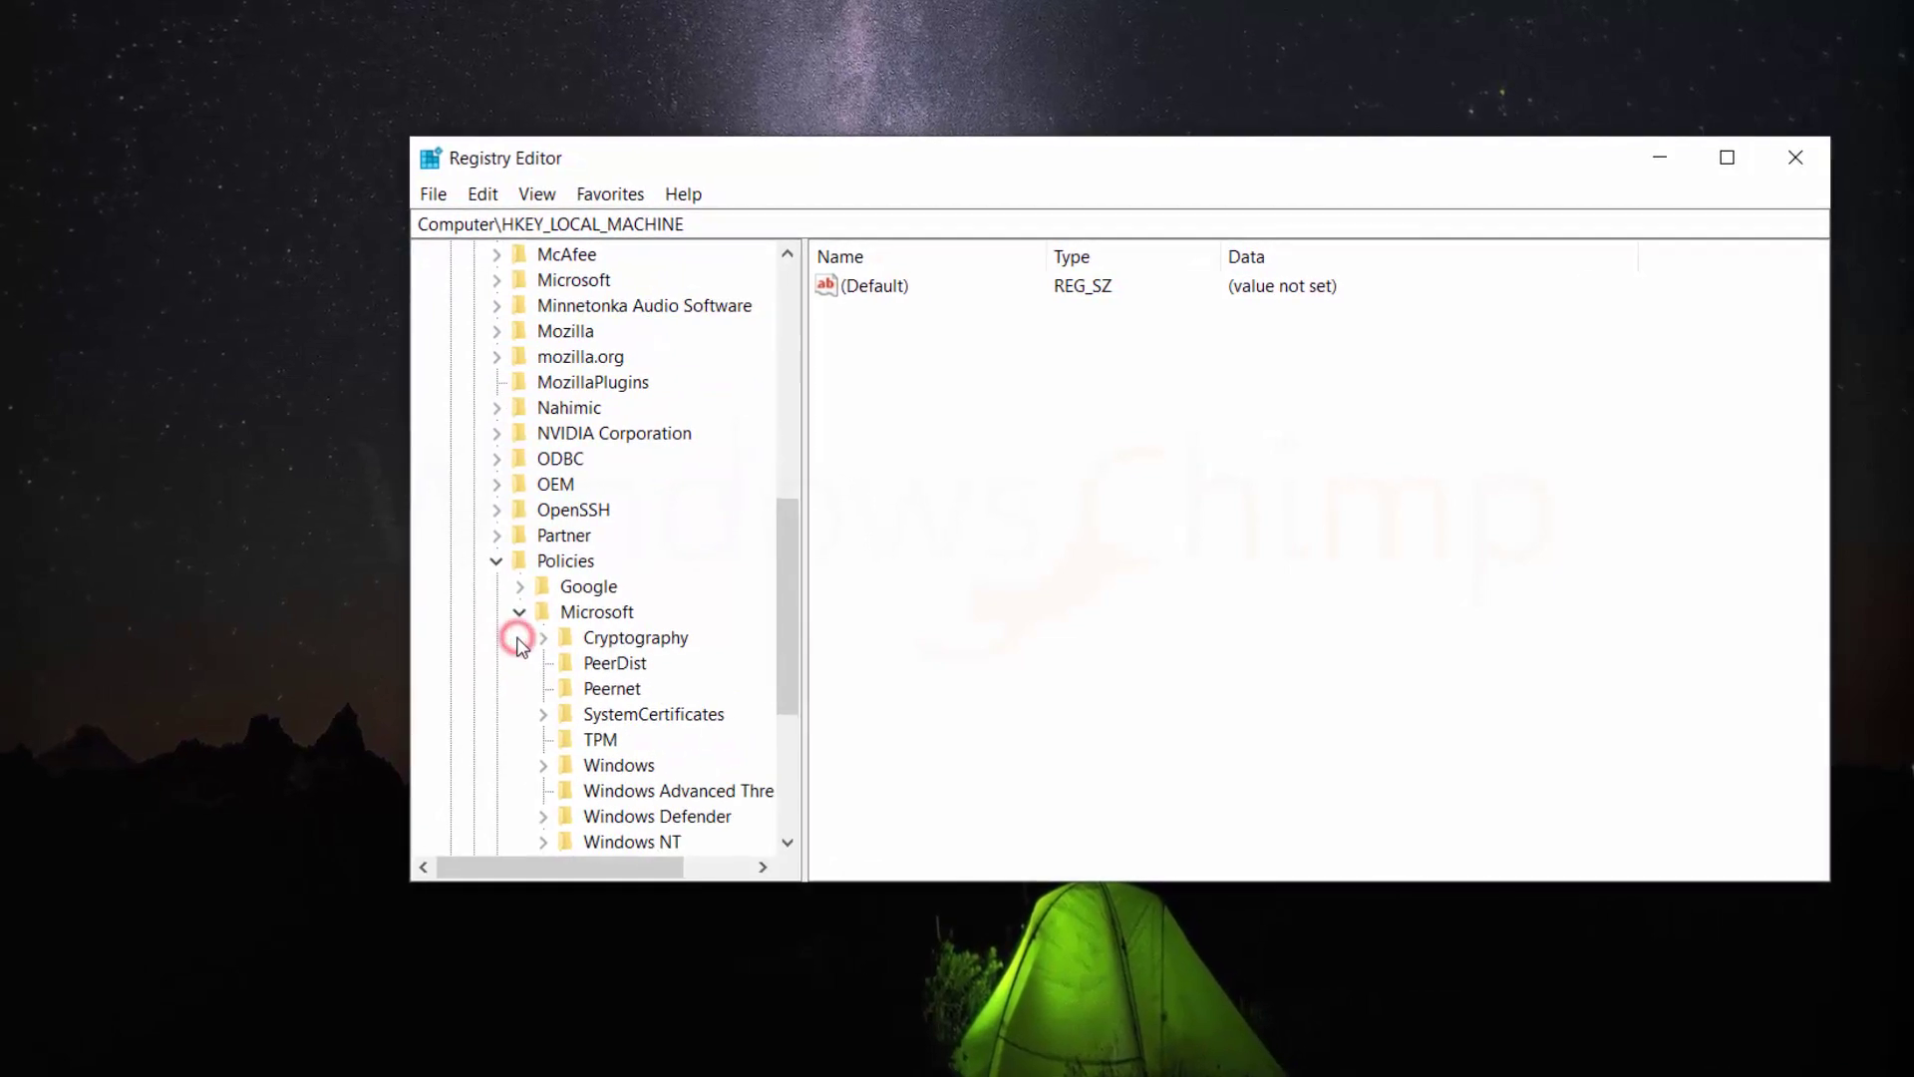
{"action": "double_click", "coordinate": [598, 616]}
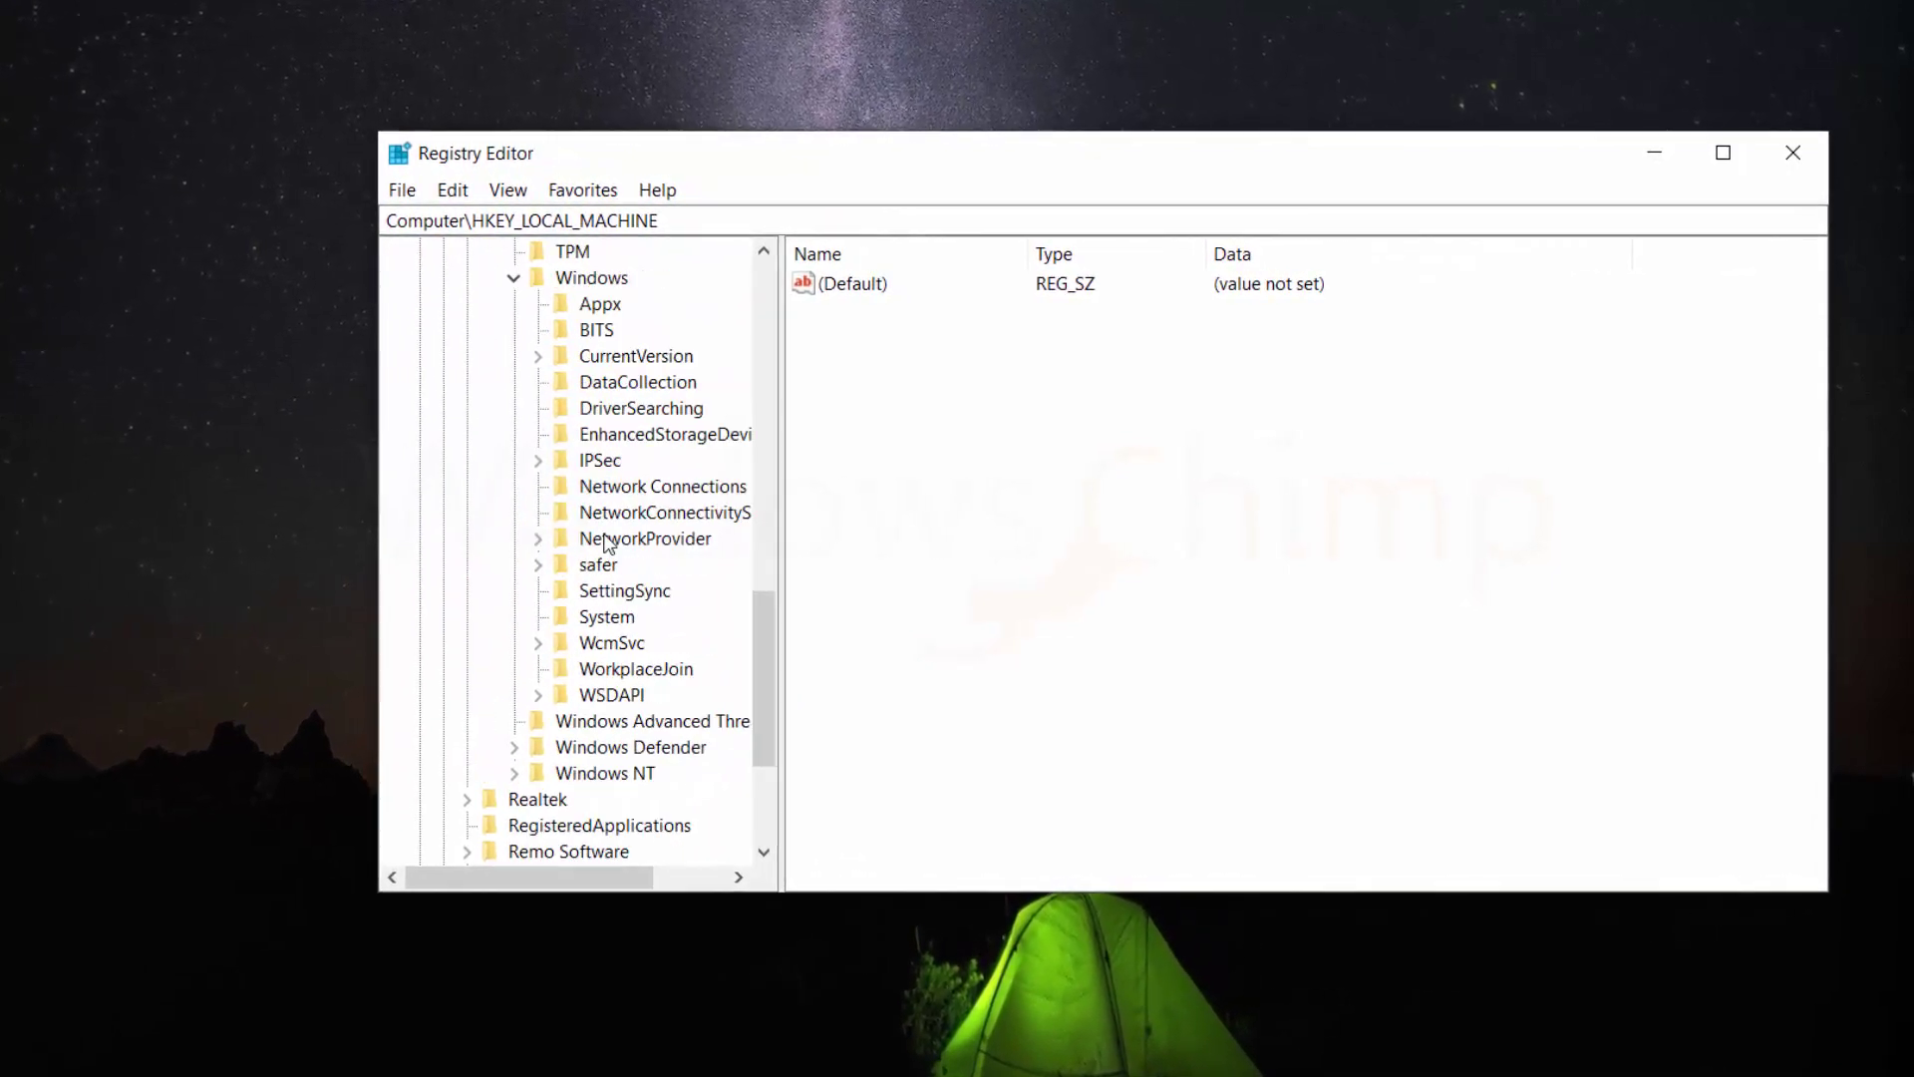
- Create a new key named 'Windows Search' under Policies\Microsoft\Windows
{"action": "scroll", "coordinate": [574, 449], "scroll_direction": "up", "scroll_amount": 1}
{"action": "right_click", "coordinate": [594, 356]}
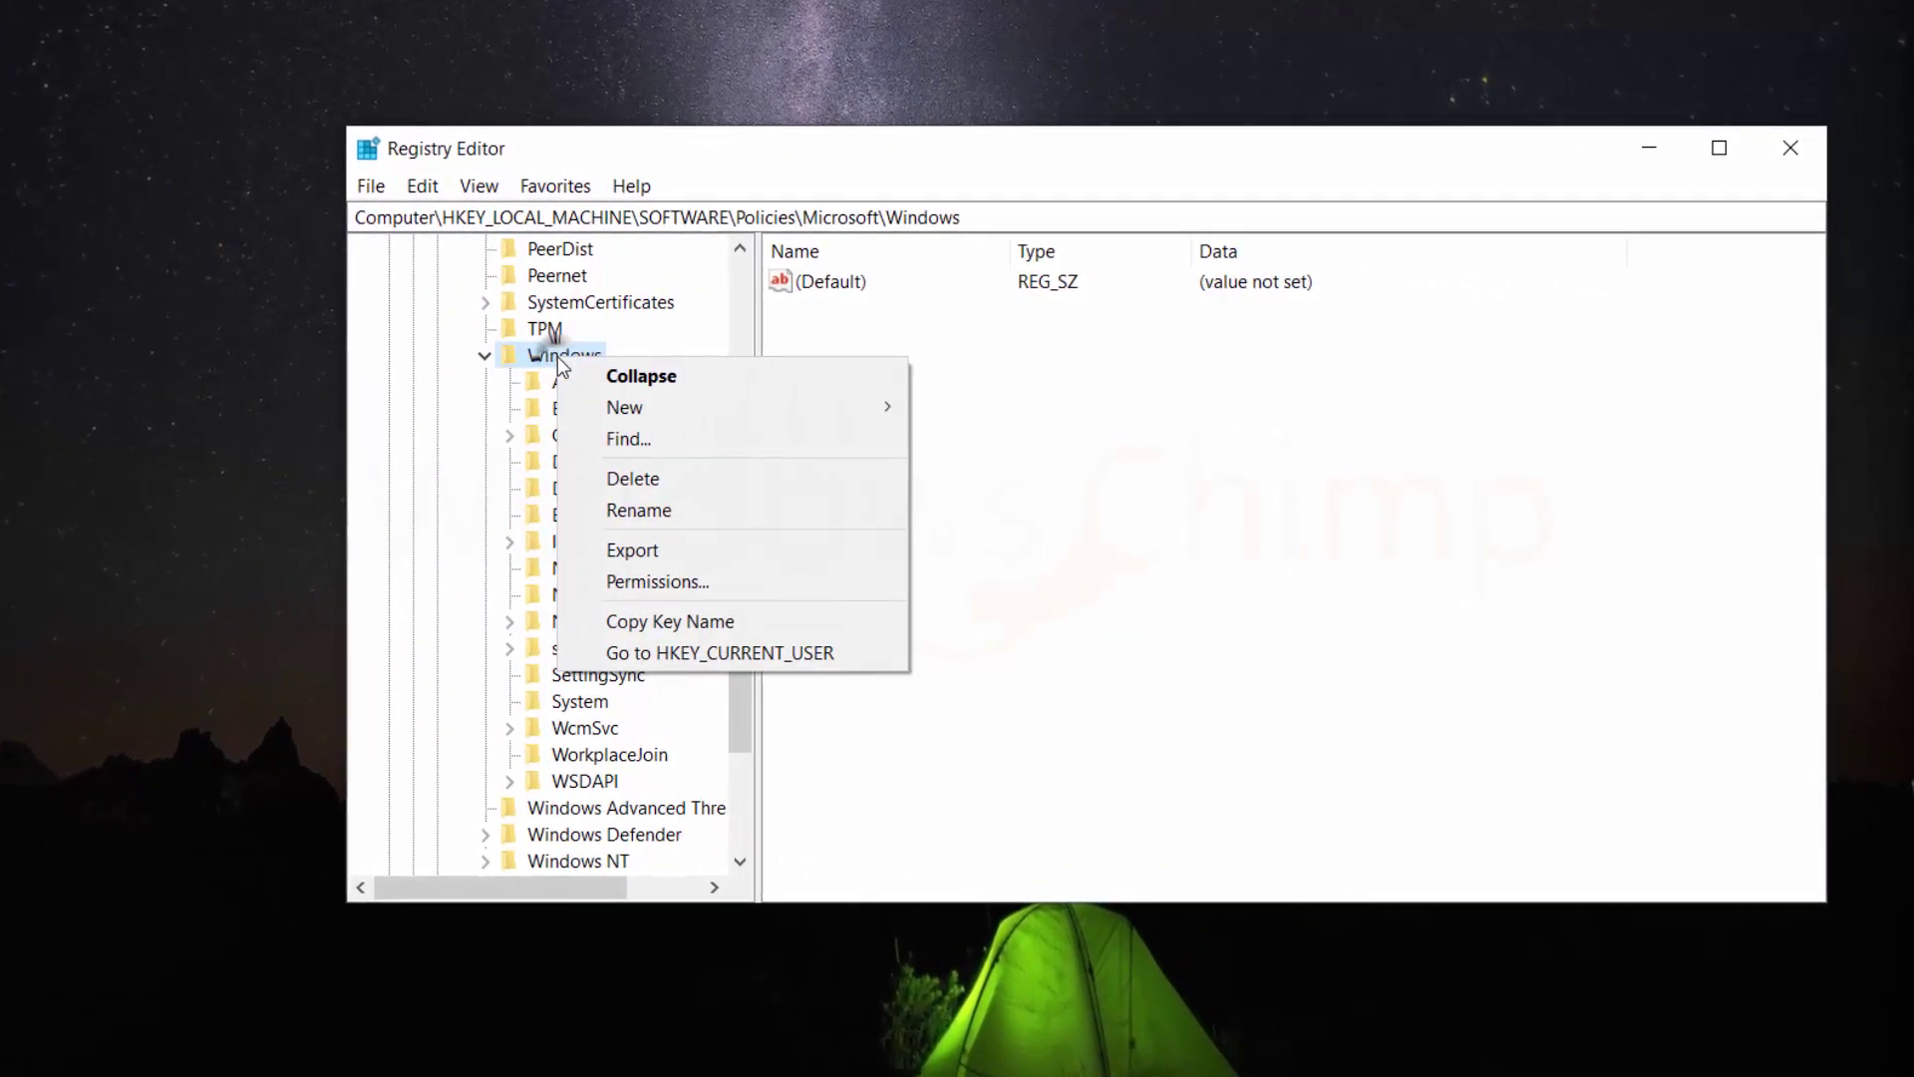
{"action": "left_click", "coordinate": [703, 414]}
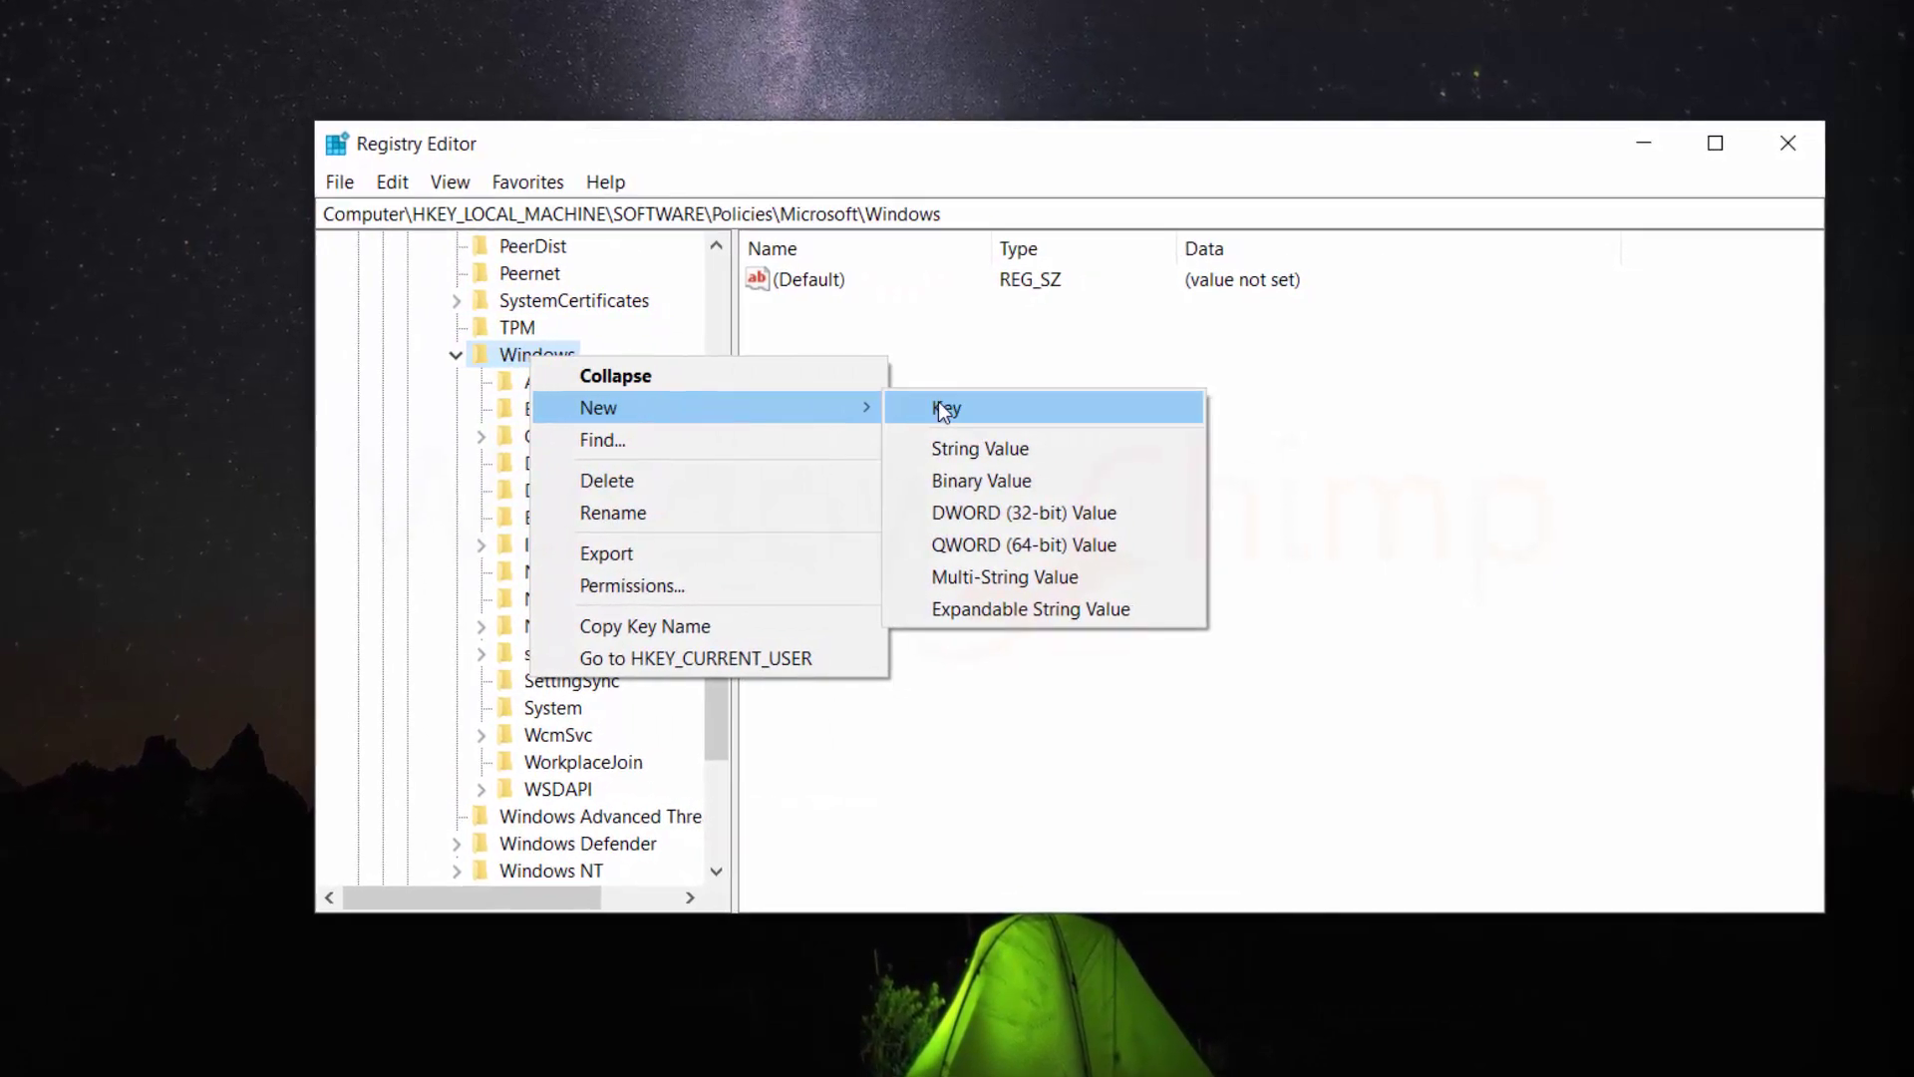
{"action": "left_click", "coordinate": [987, 406]}
{"action": "type", "text": "Windows Se"}
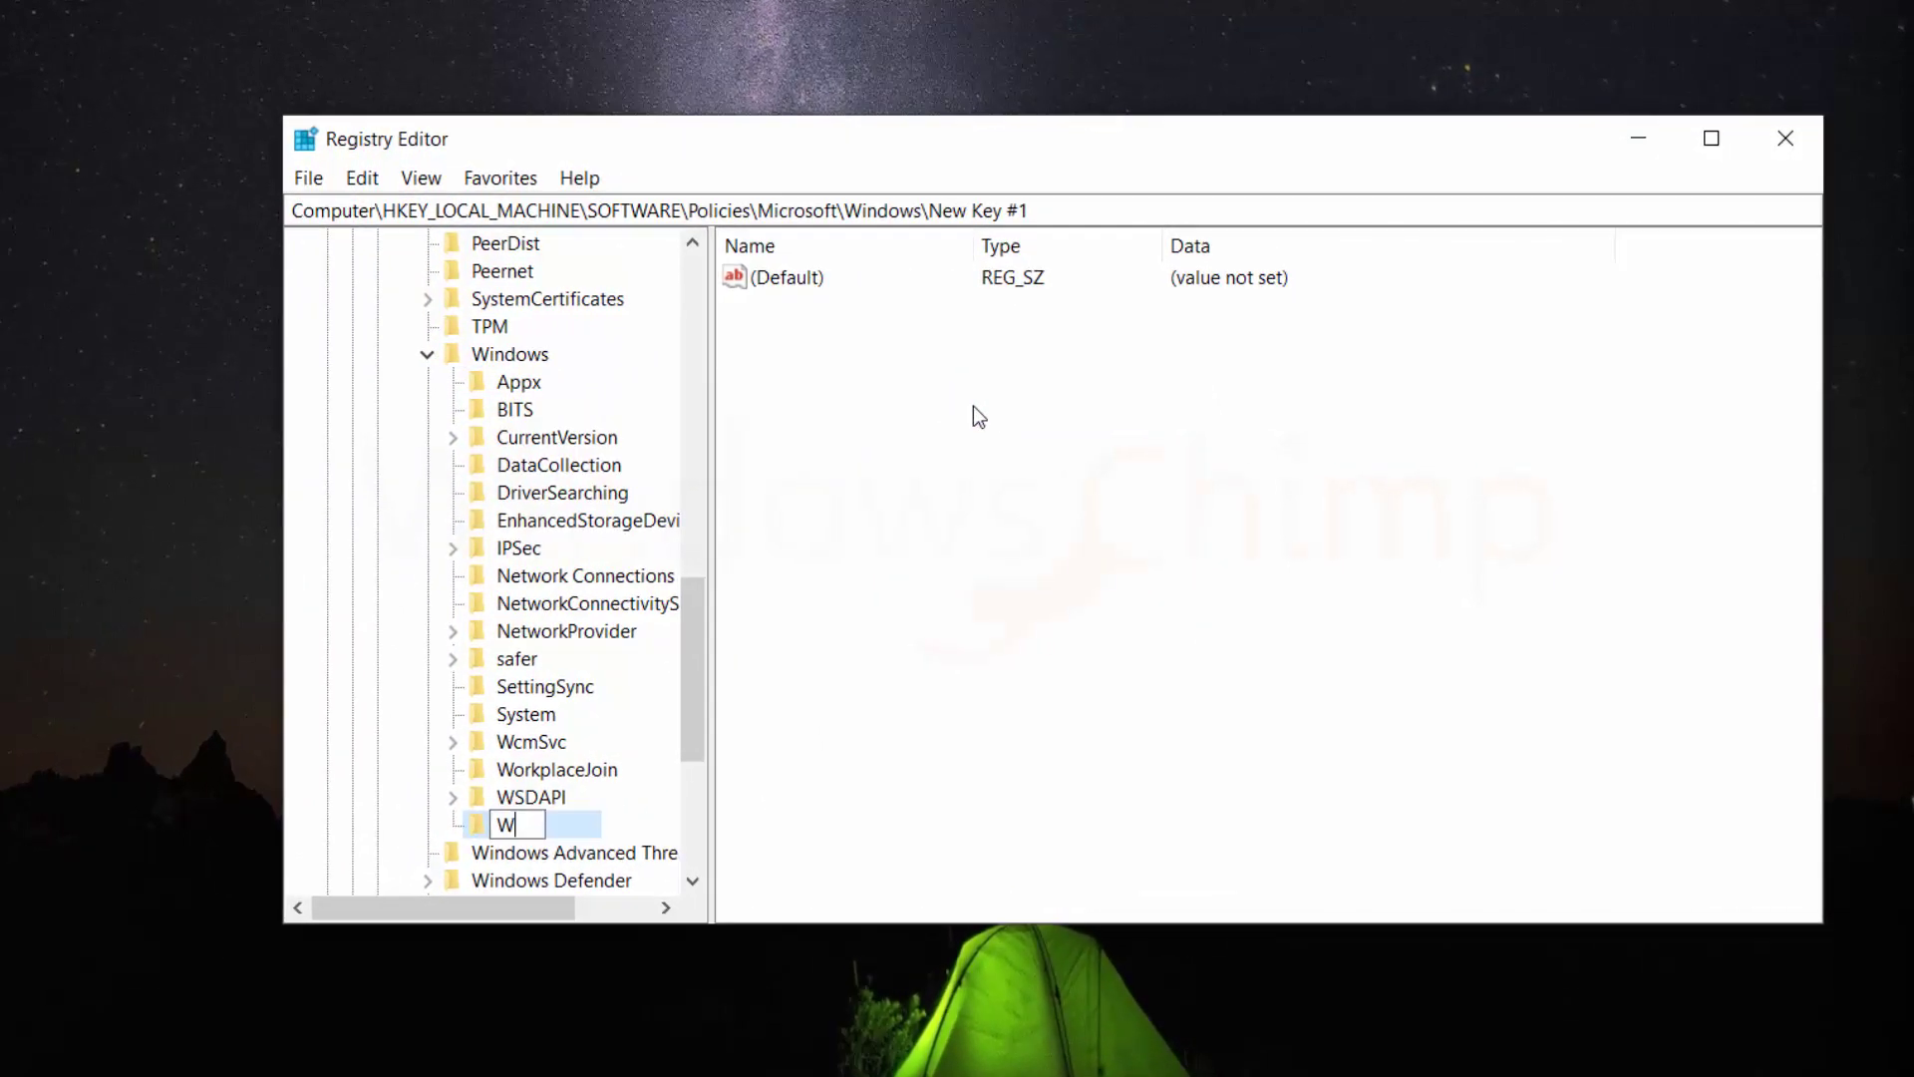
{"action": "type", "text": "arch"}
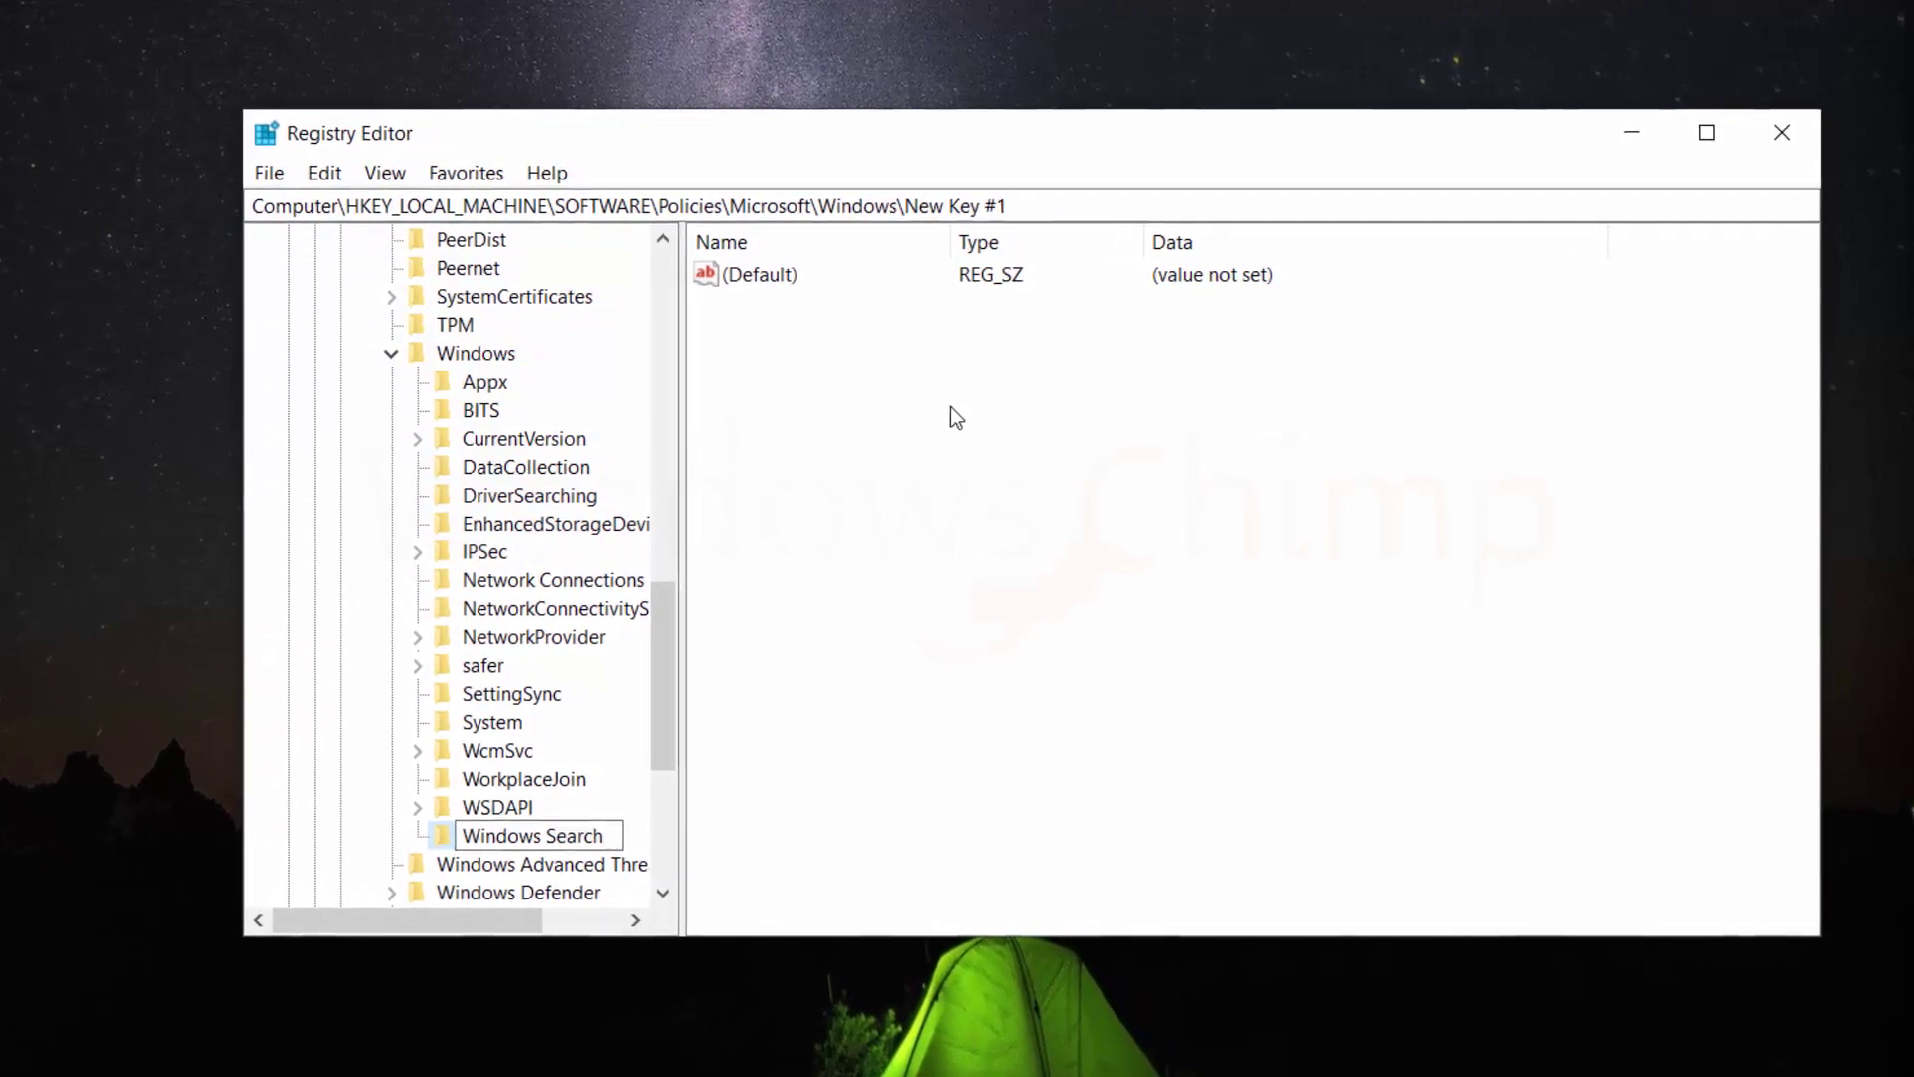
{"action": "key", "text": "Return"}
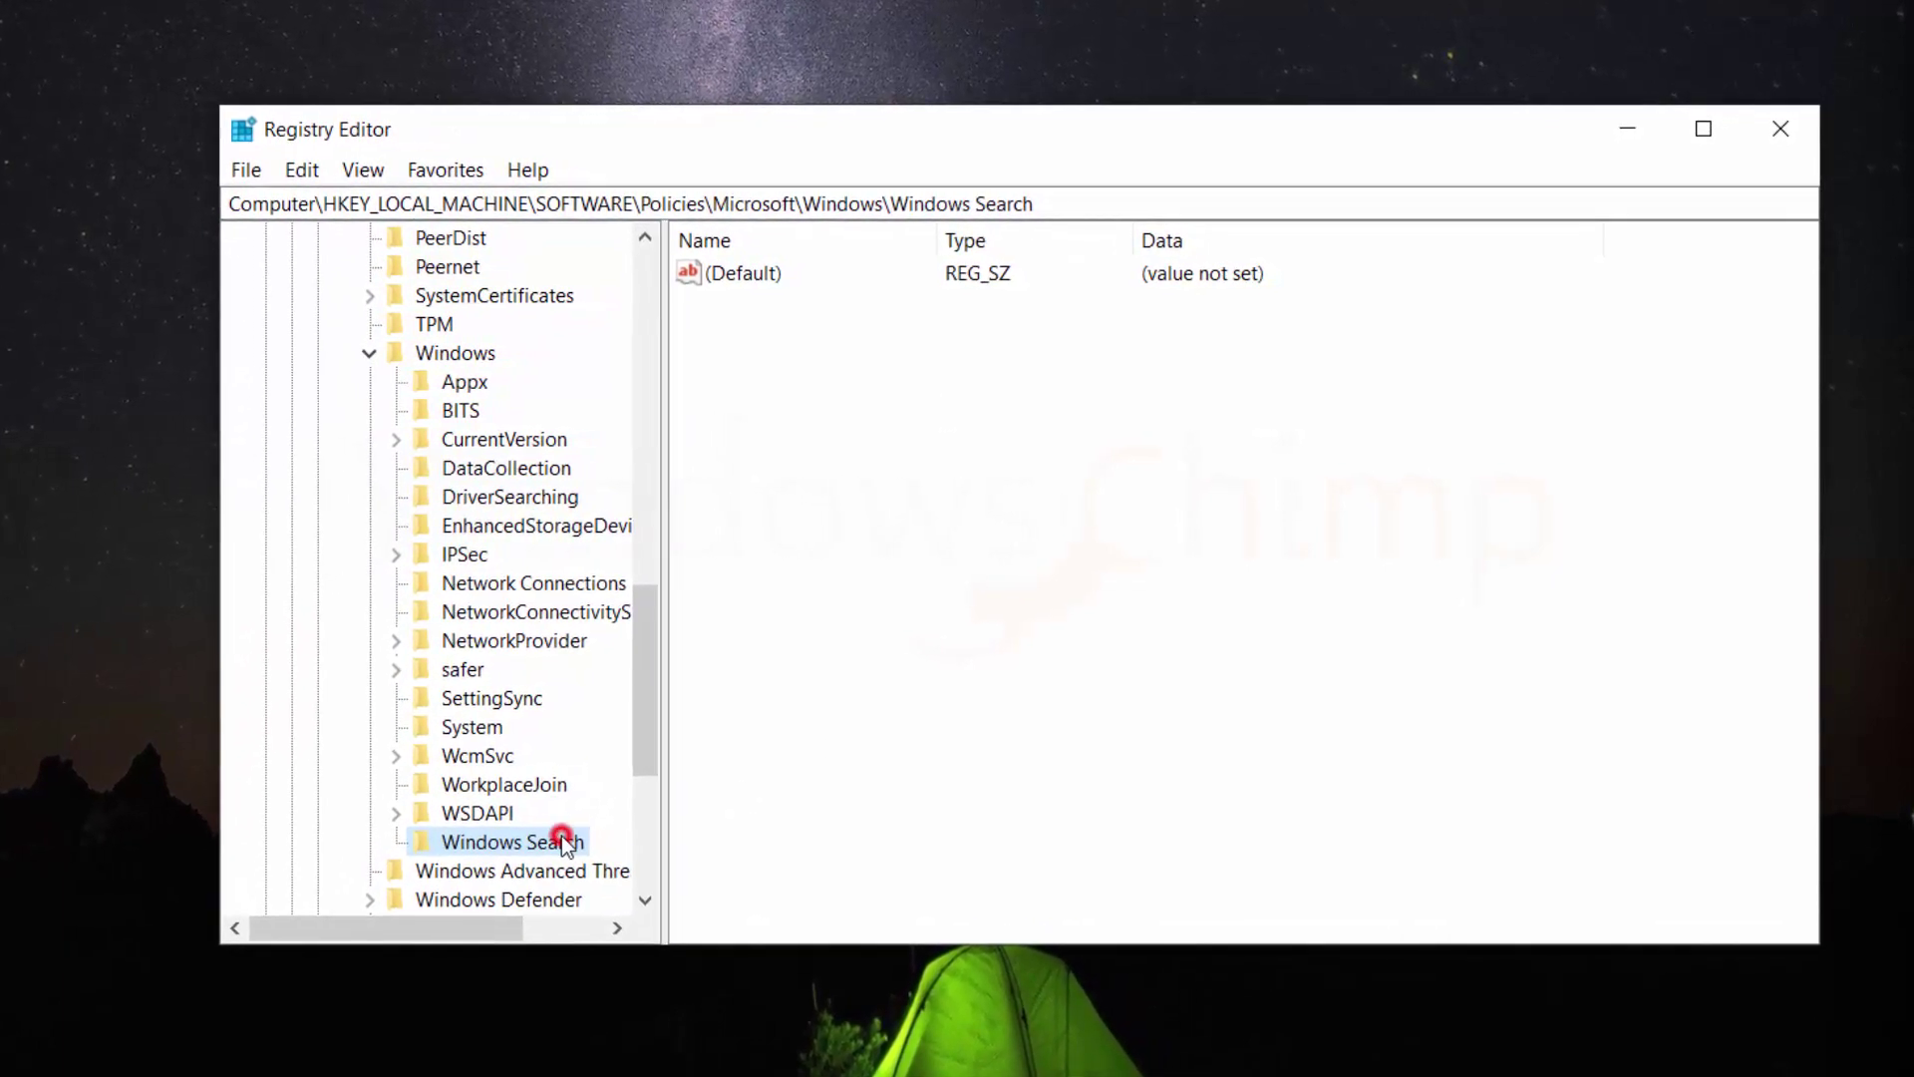
- Add an AllowCortana DWORD (32-bit) value in Windows Search with data 0
{"action": "right_click", "coordinate": [827, 479]}
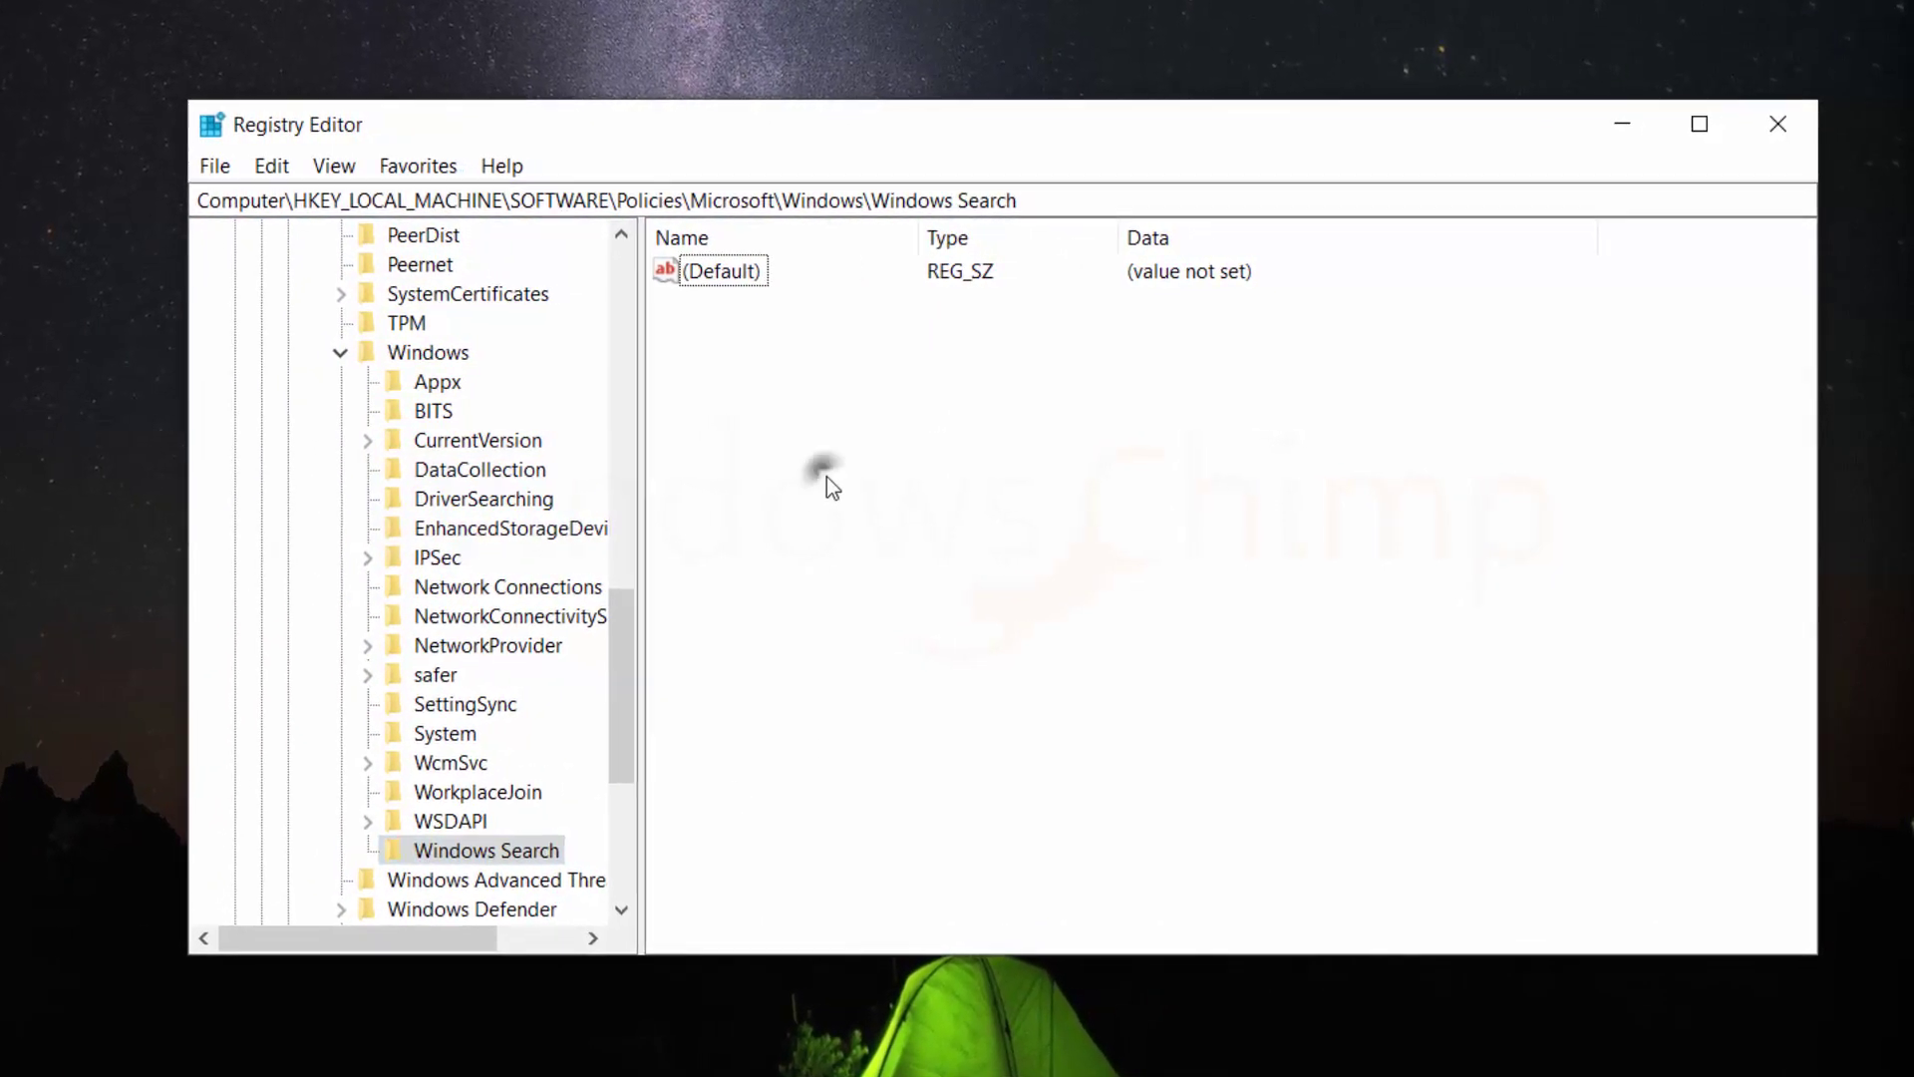
{"action": "left_click", "coordinate": [919, 493]}
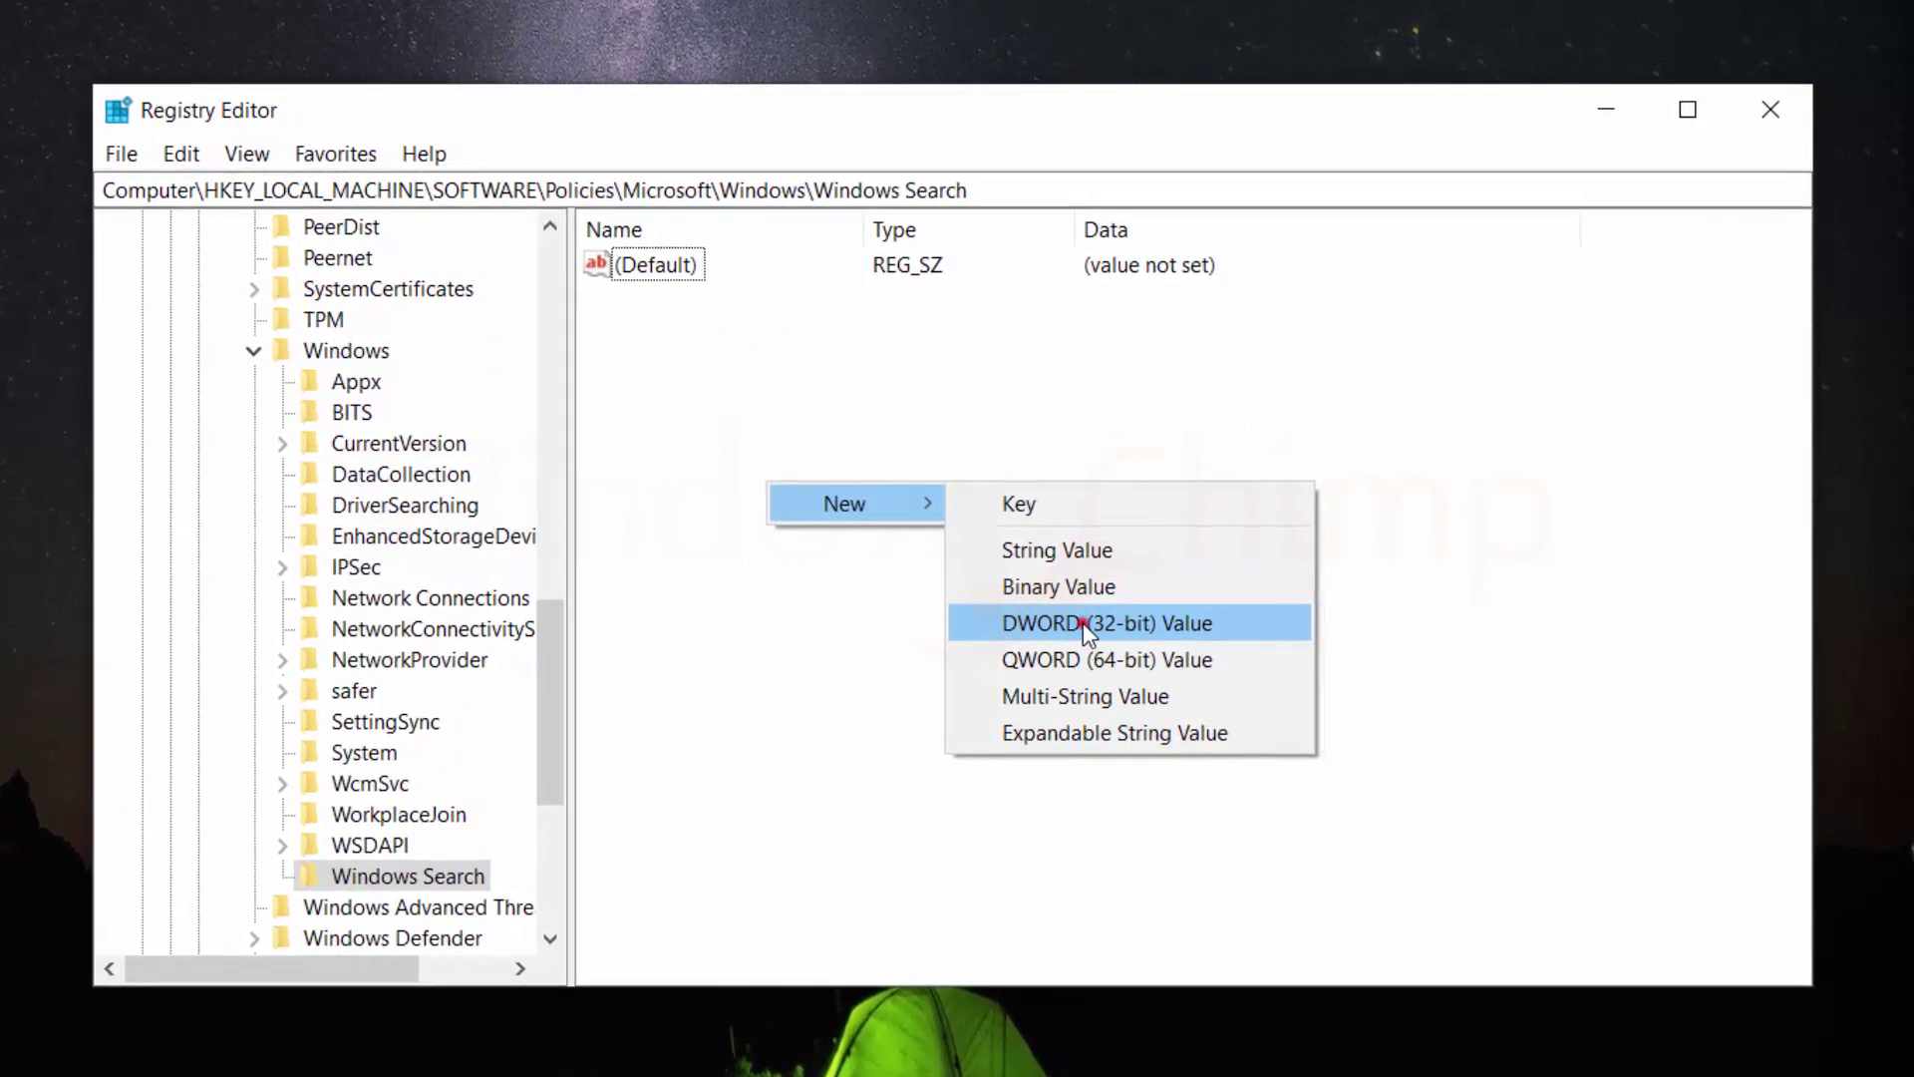
{"action": "left_click", "coordinate": [1092, 627]}
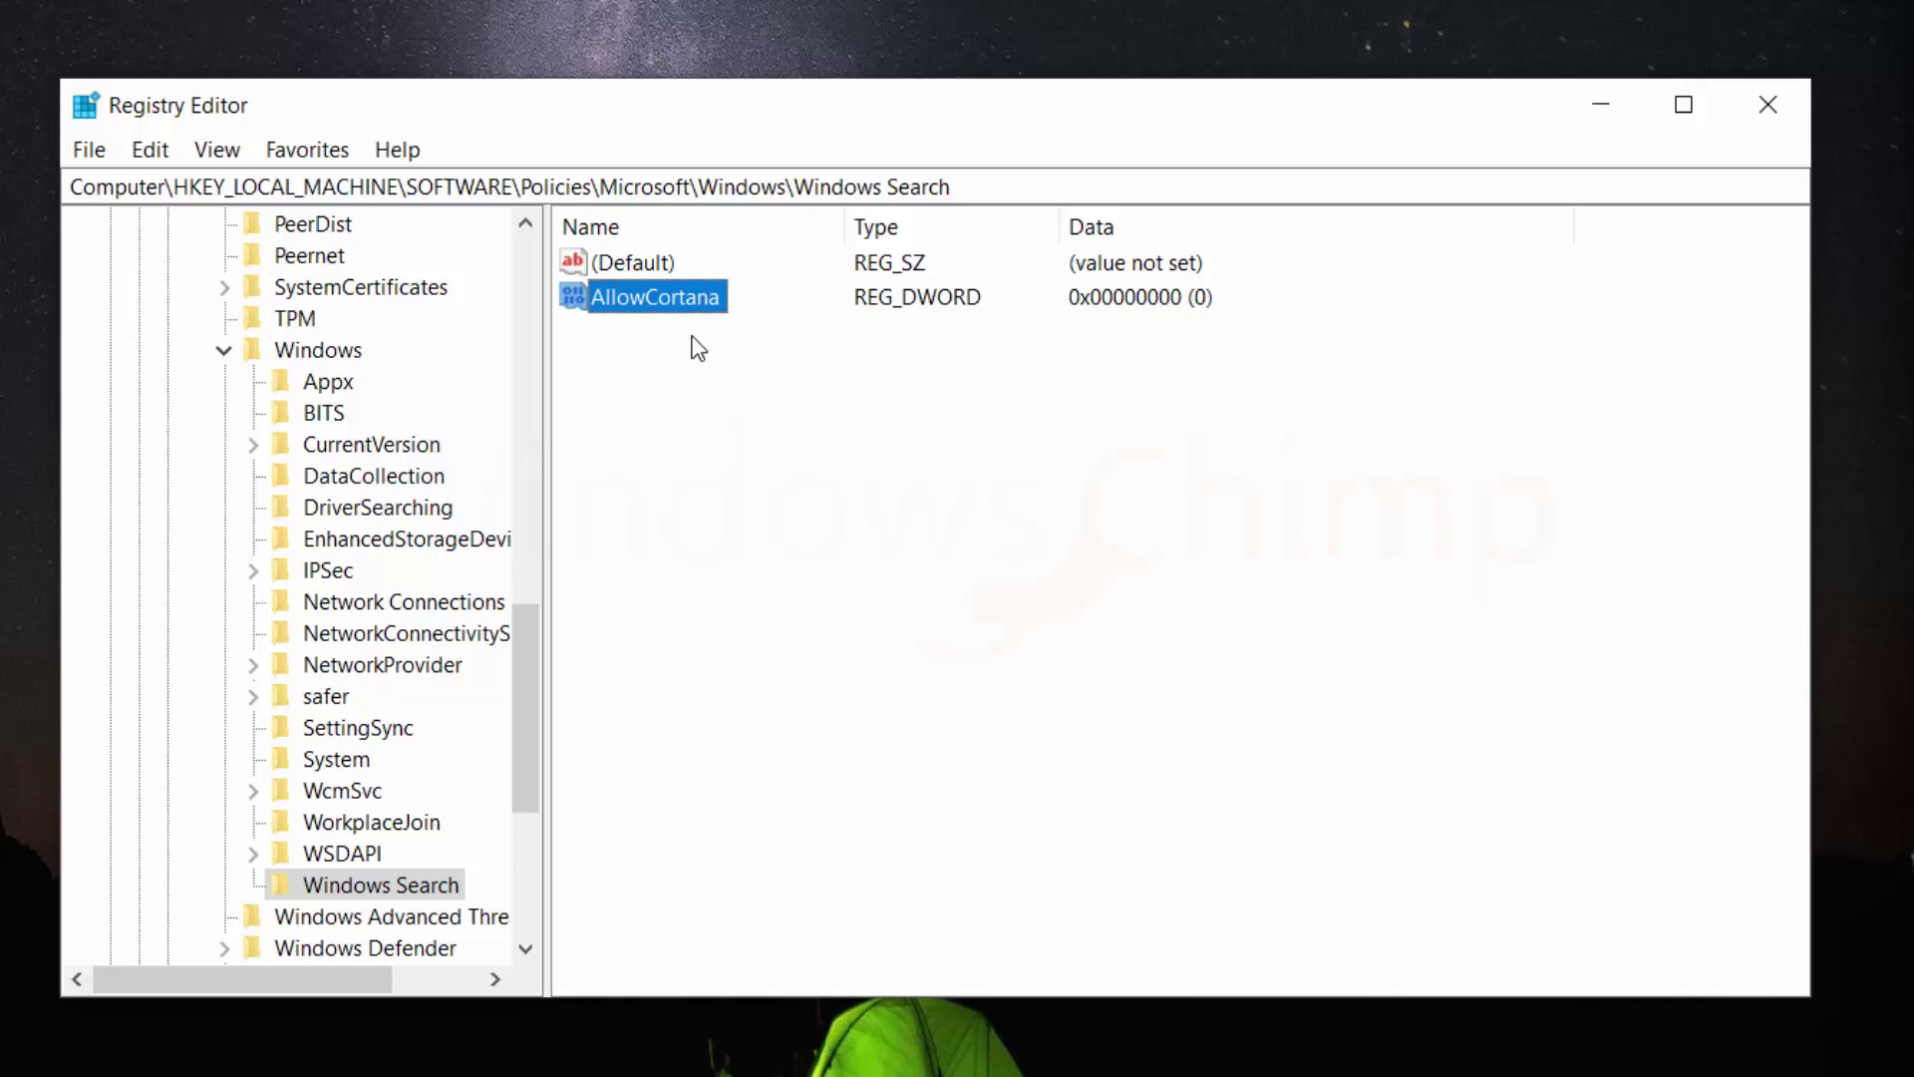
{"action": "double_click", "coordinate": [684, 295]}
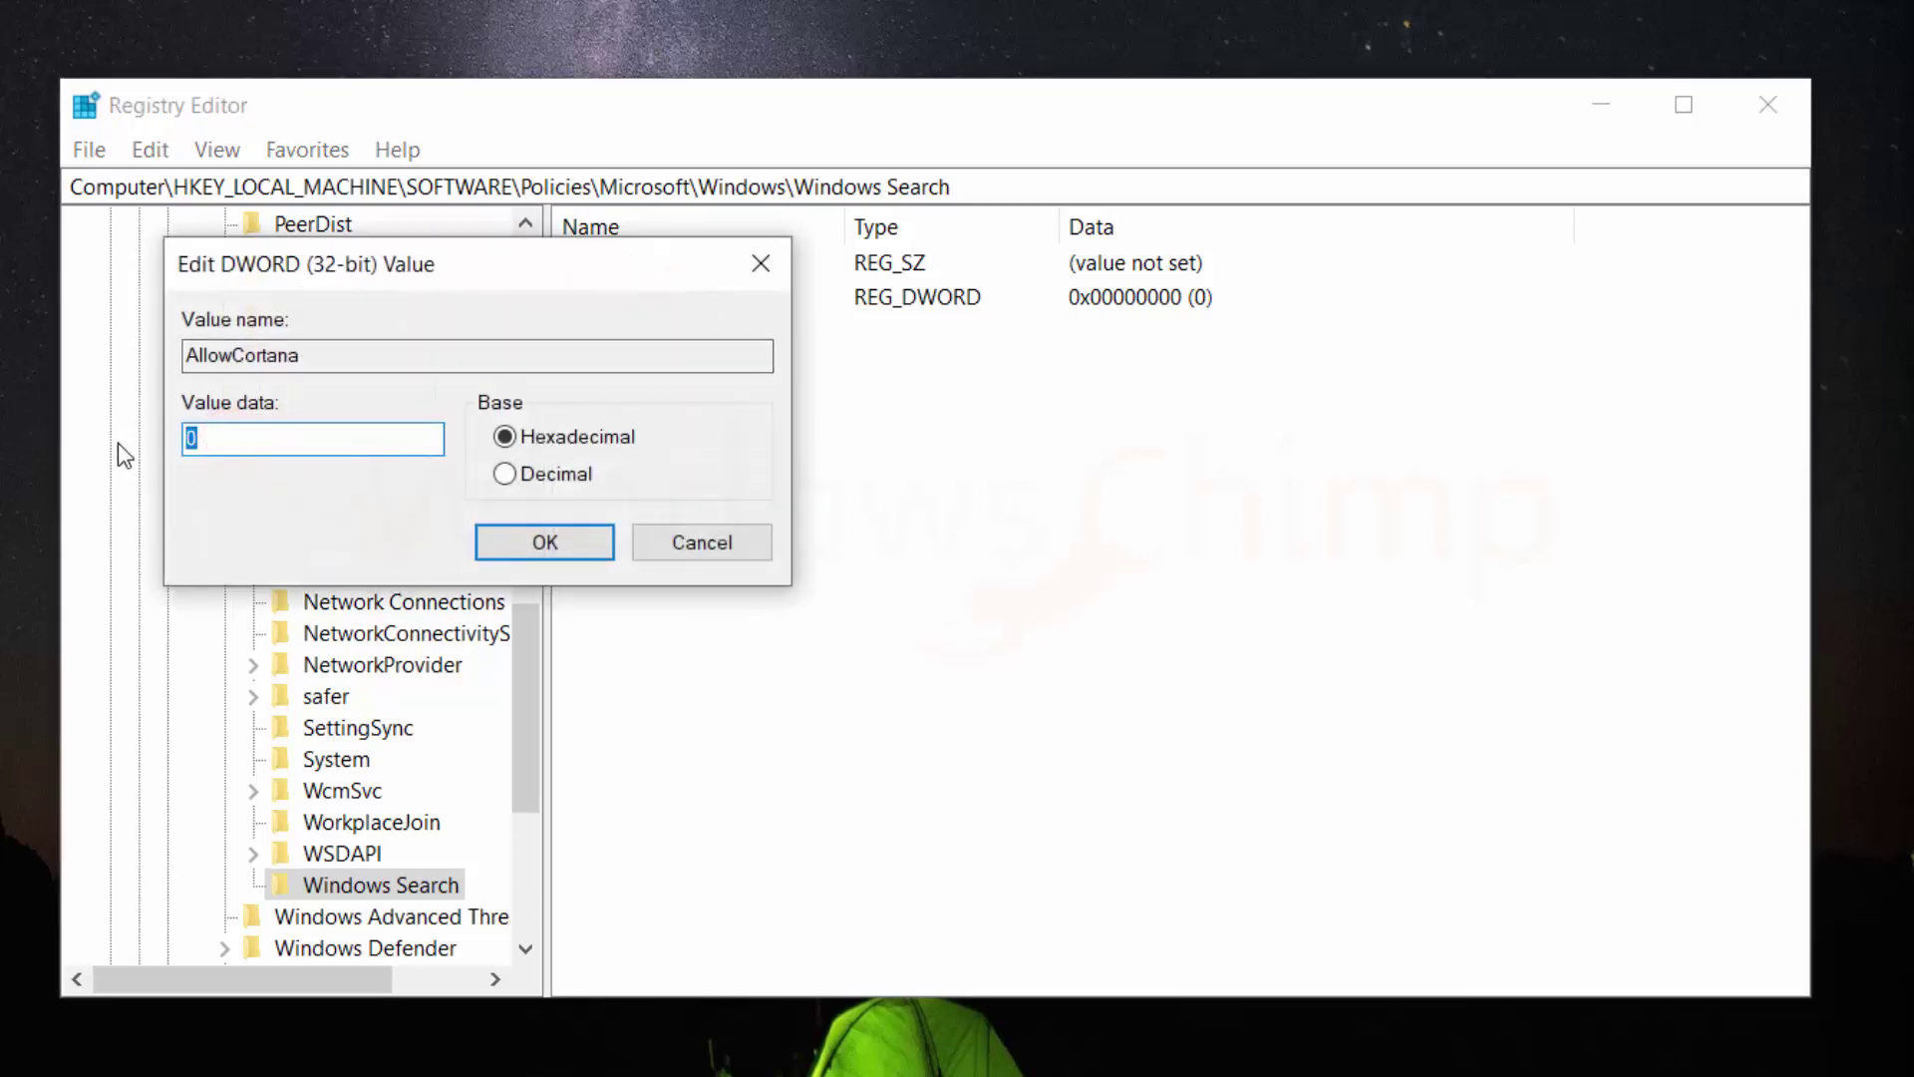
{"action": "type", "text": "0"}
{"action": "left_click", "coordinate": [543, 547]}
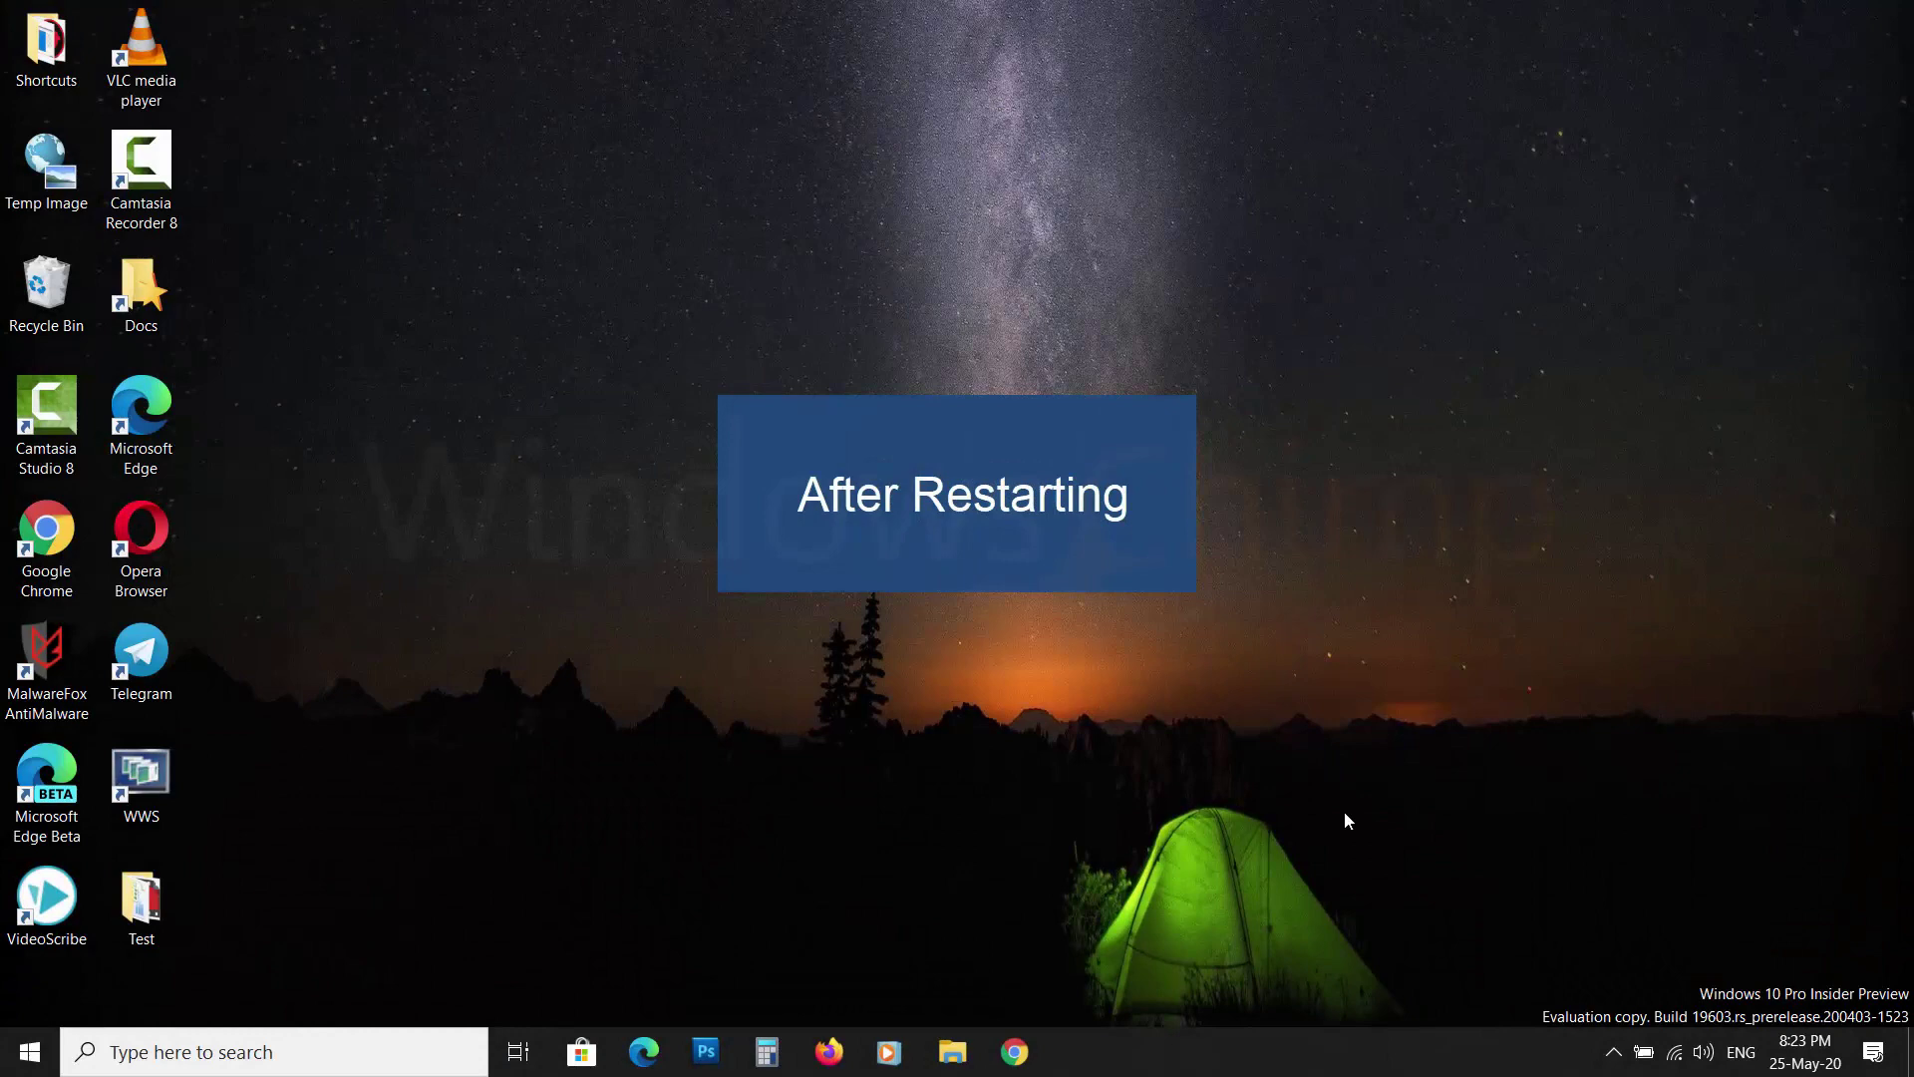
{"action": "left_click", "coordinate": [518, 1050]}
{"action": "left_click", "coordinate": [517, 1050]}
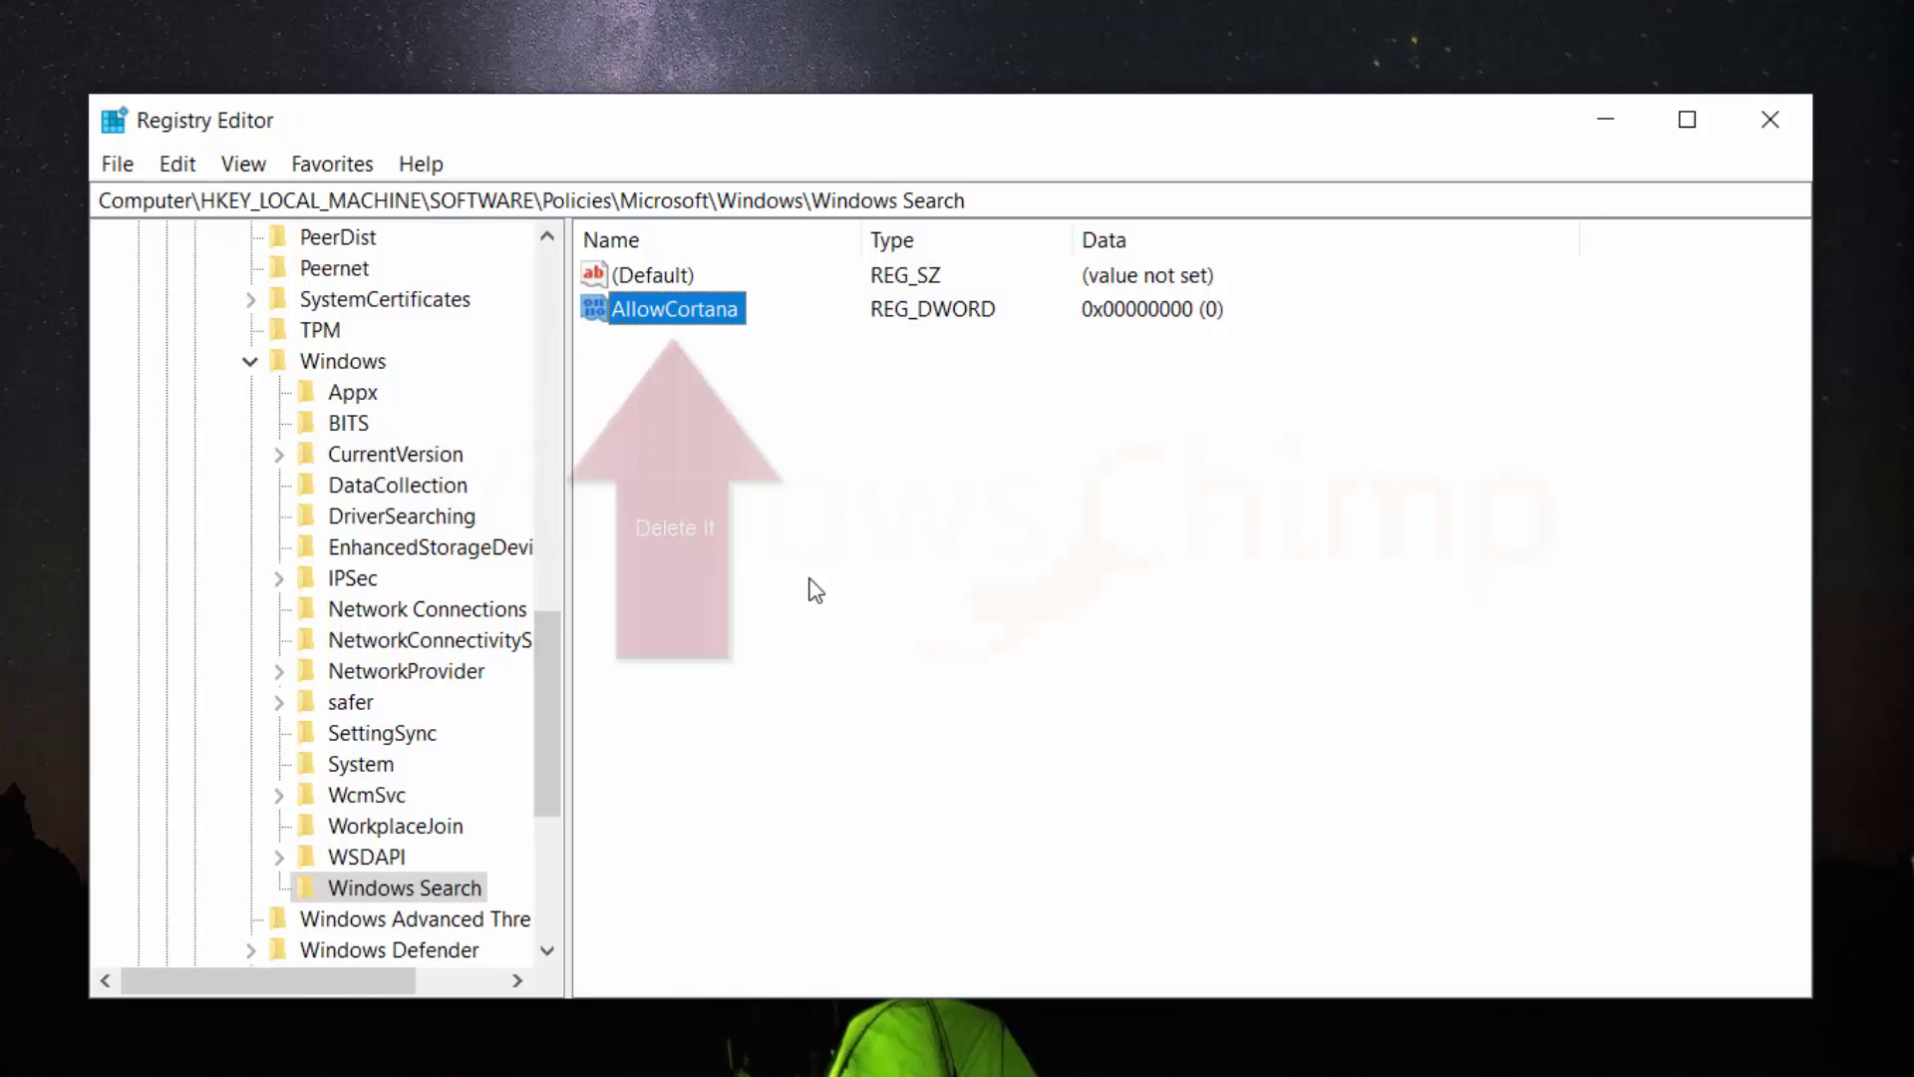
{"action": "left_click", "coordinate": [811, 583]}
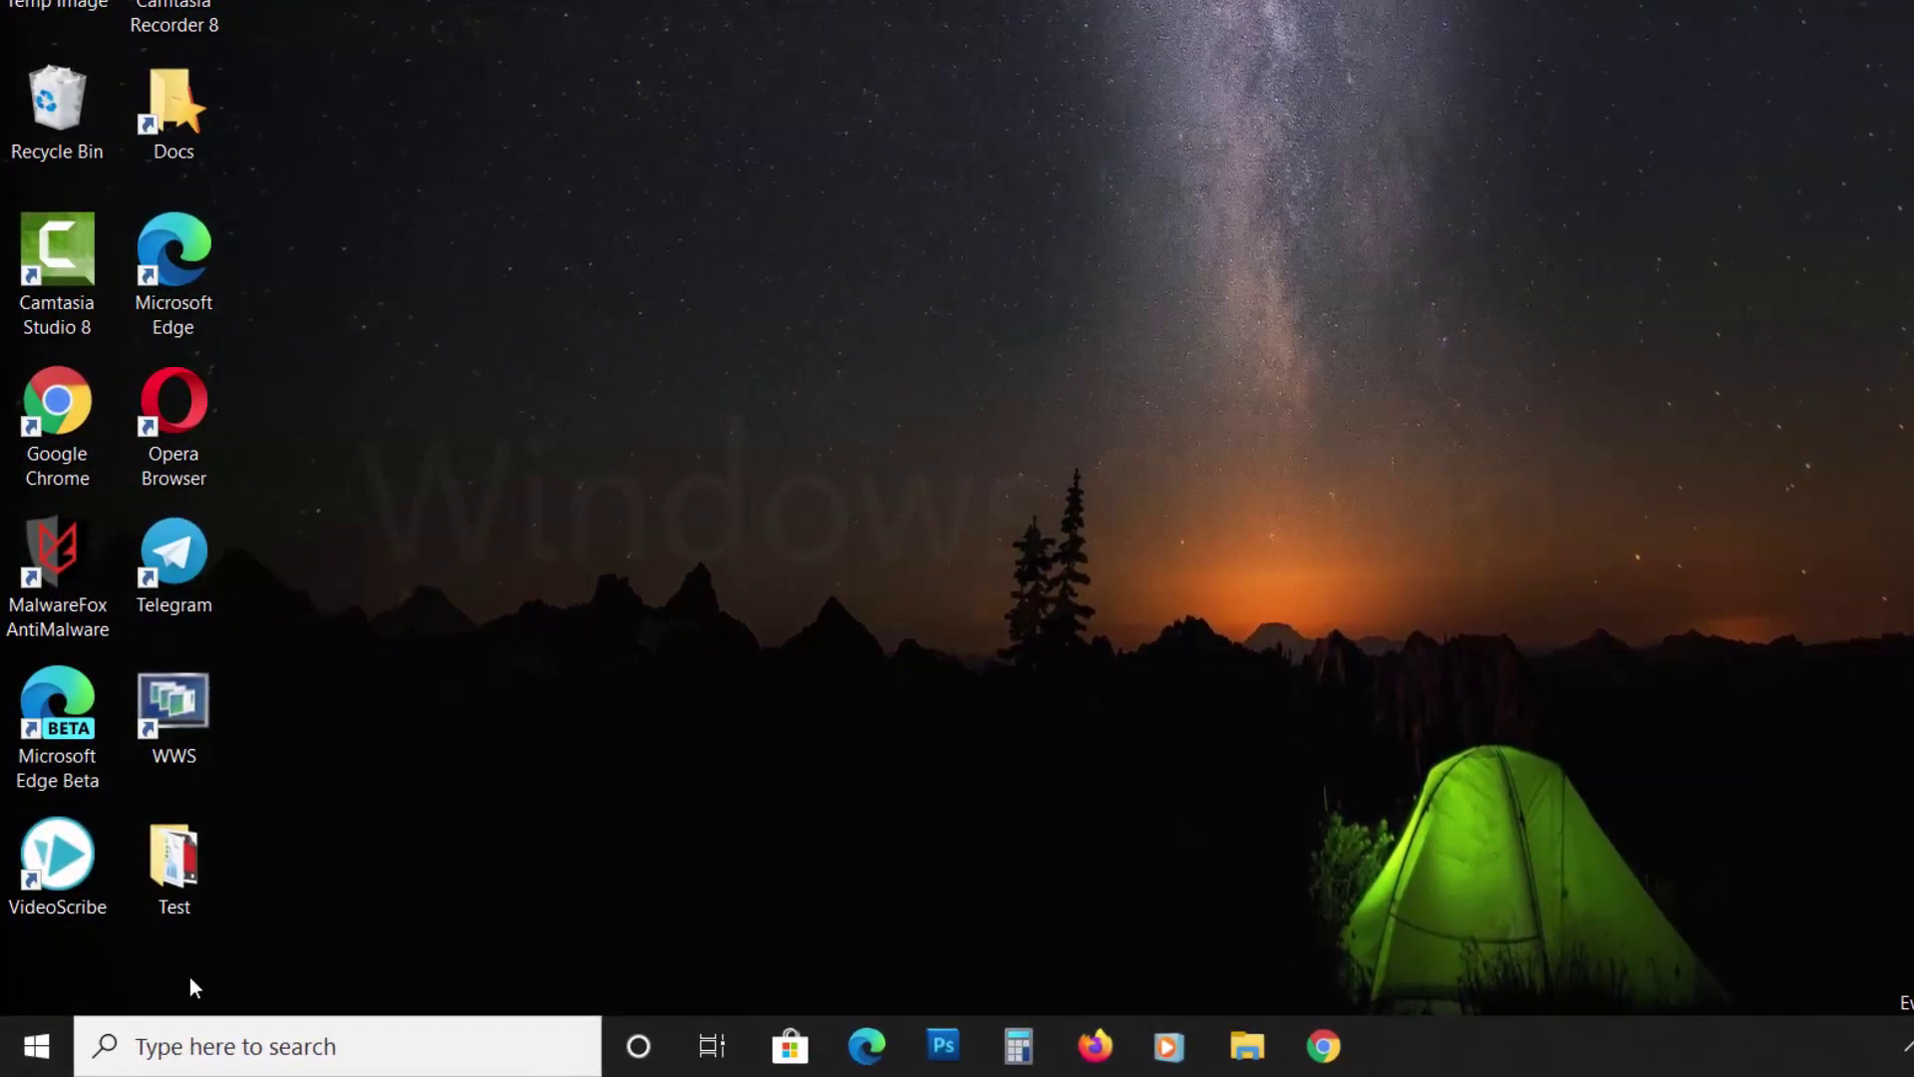
- Launch Local Group Policy Editor by searching Start for 'edit group policy'
{"action": "left_click", "coordinate": [39, 1059]}
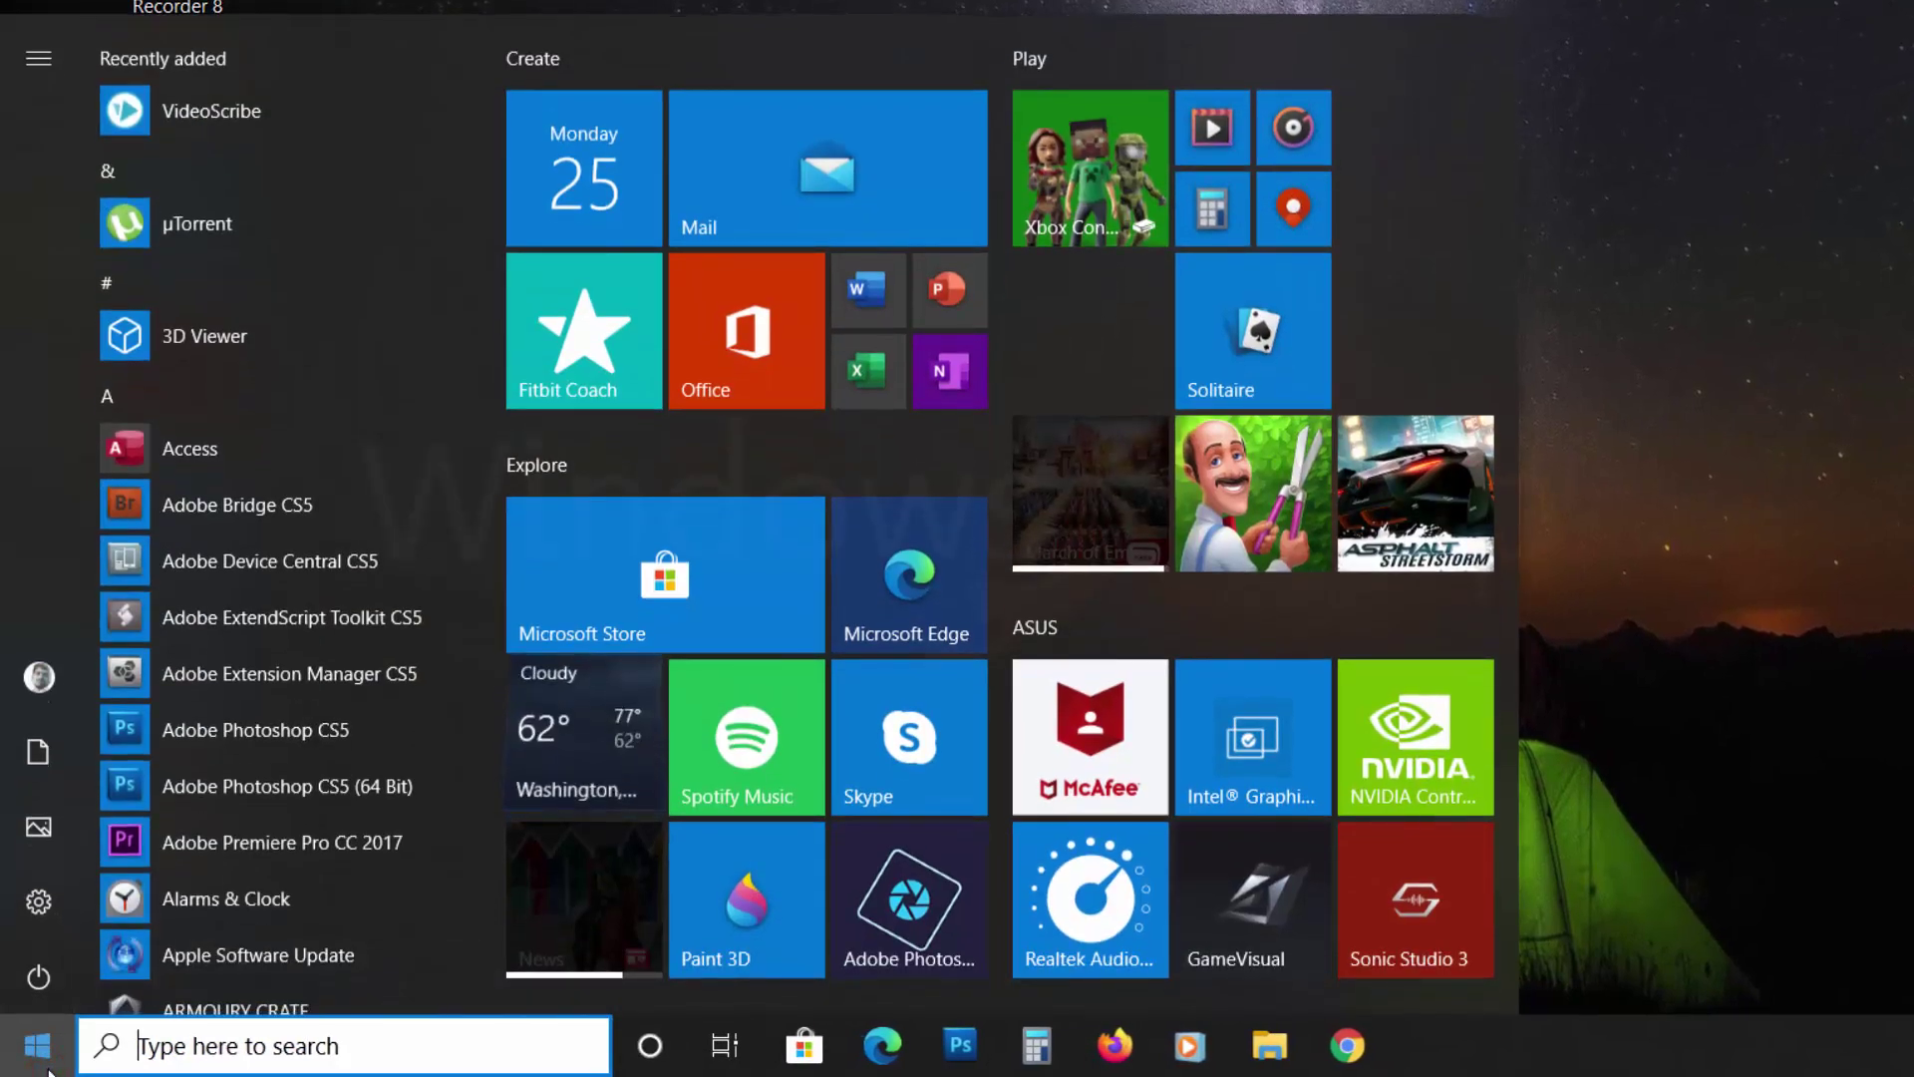
{"action": "type", "text": "edit gr"}
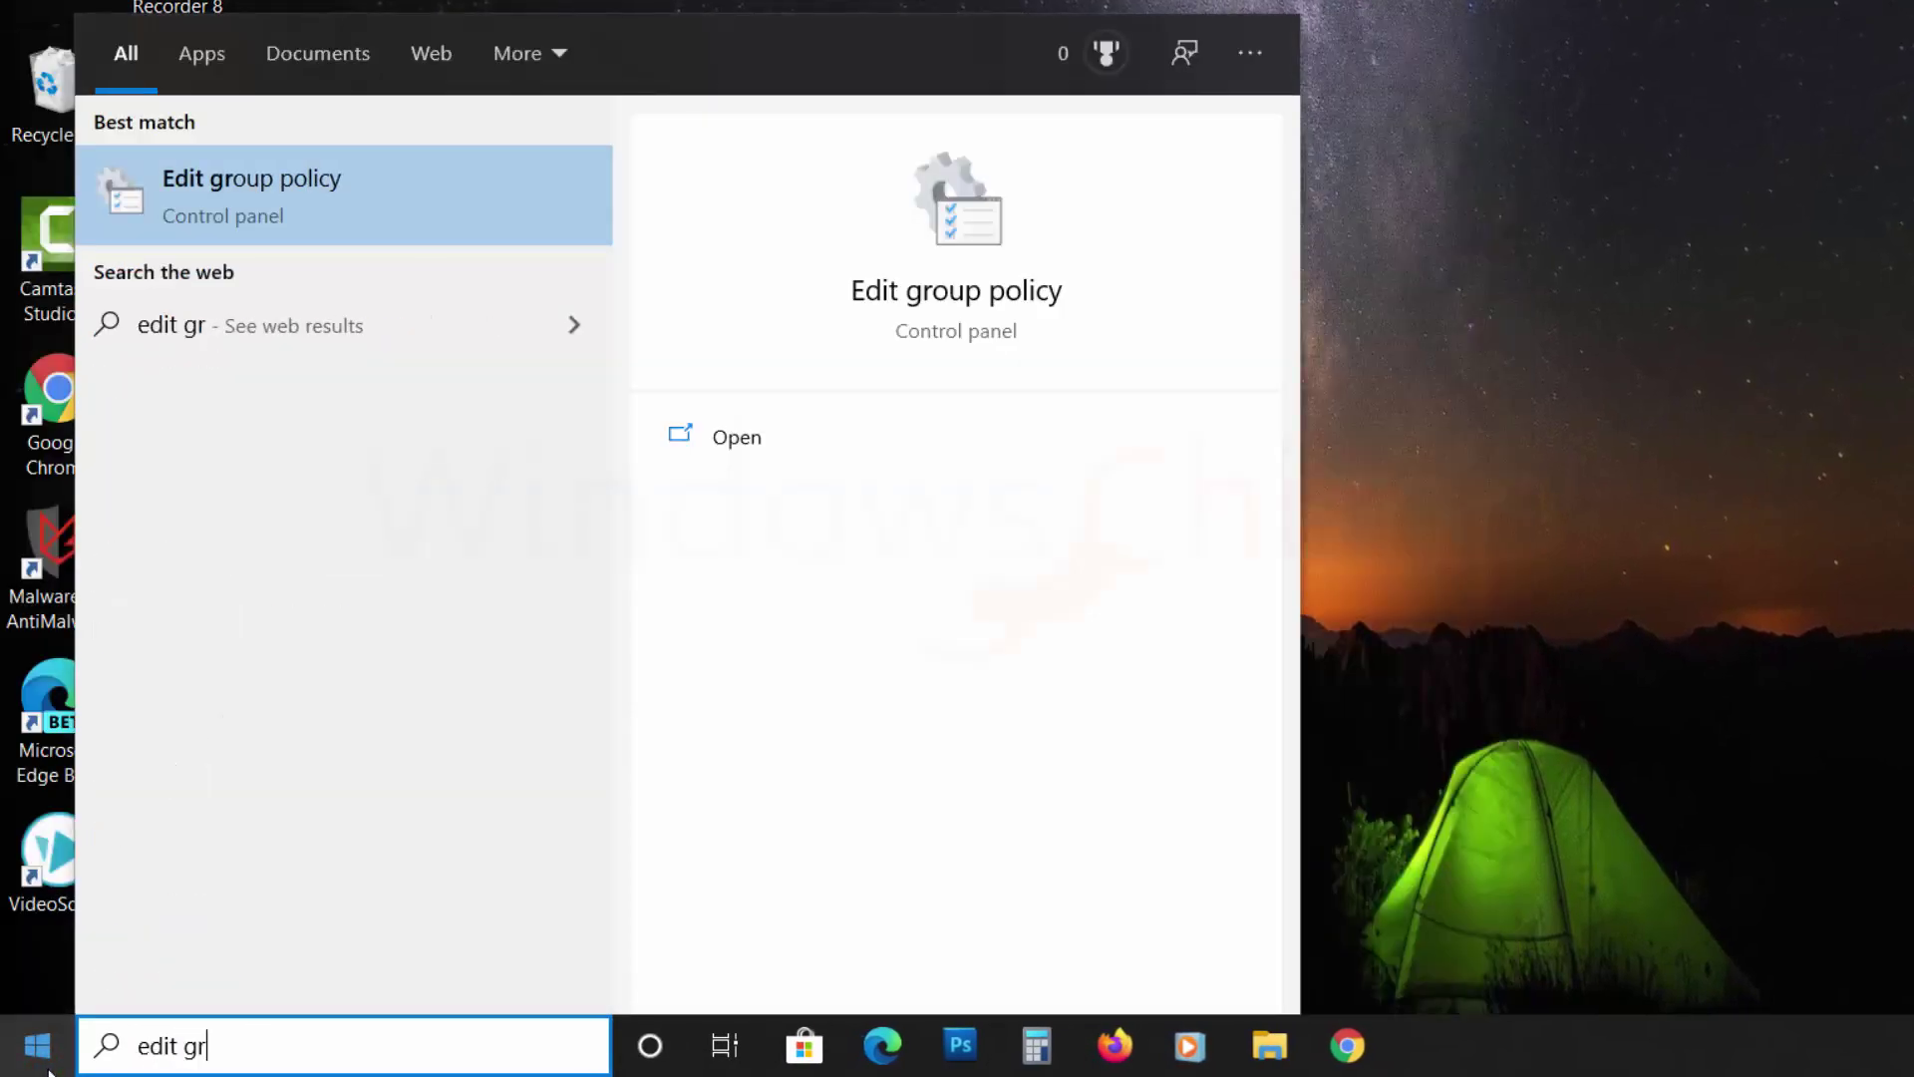
{"action": "type", "text": "oup policy"}
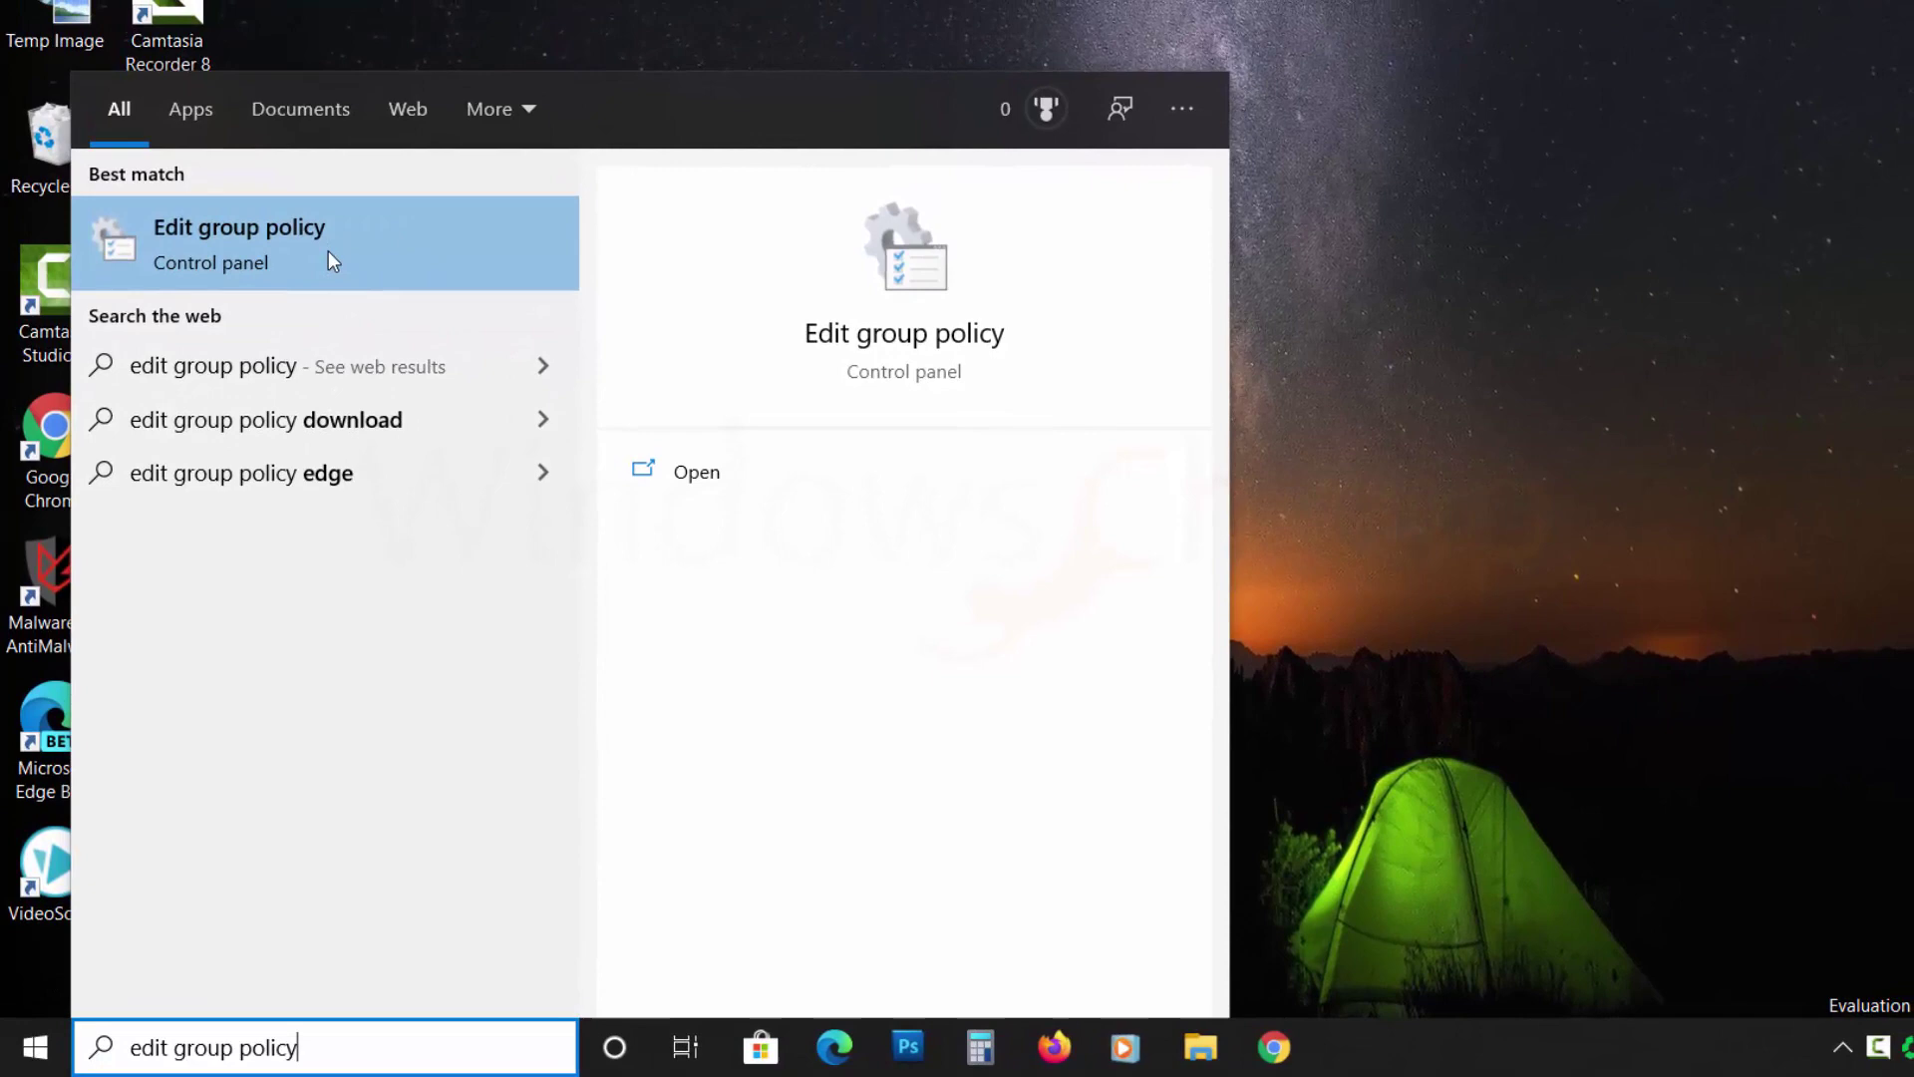
{"action": "left_click", "coordinate": [330, 254]}
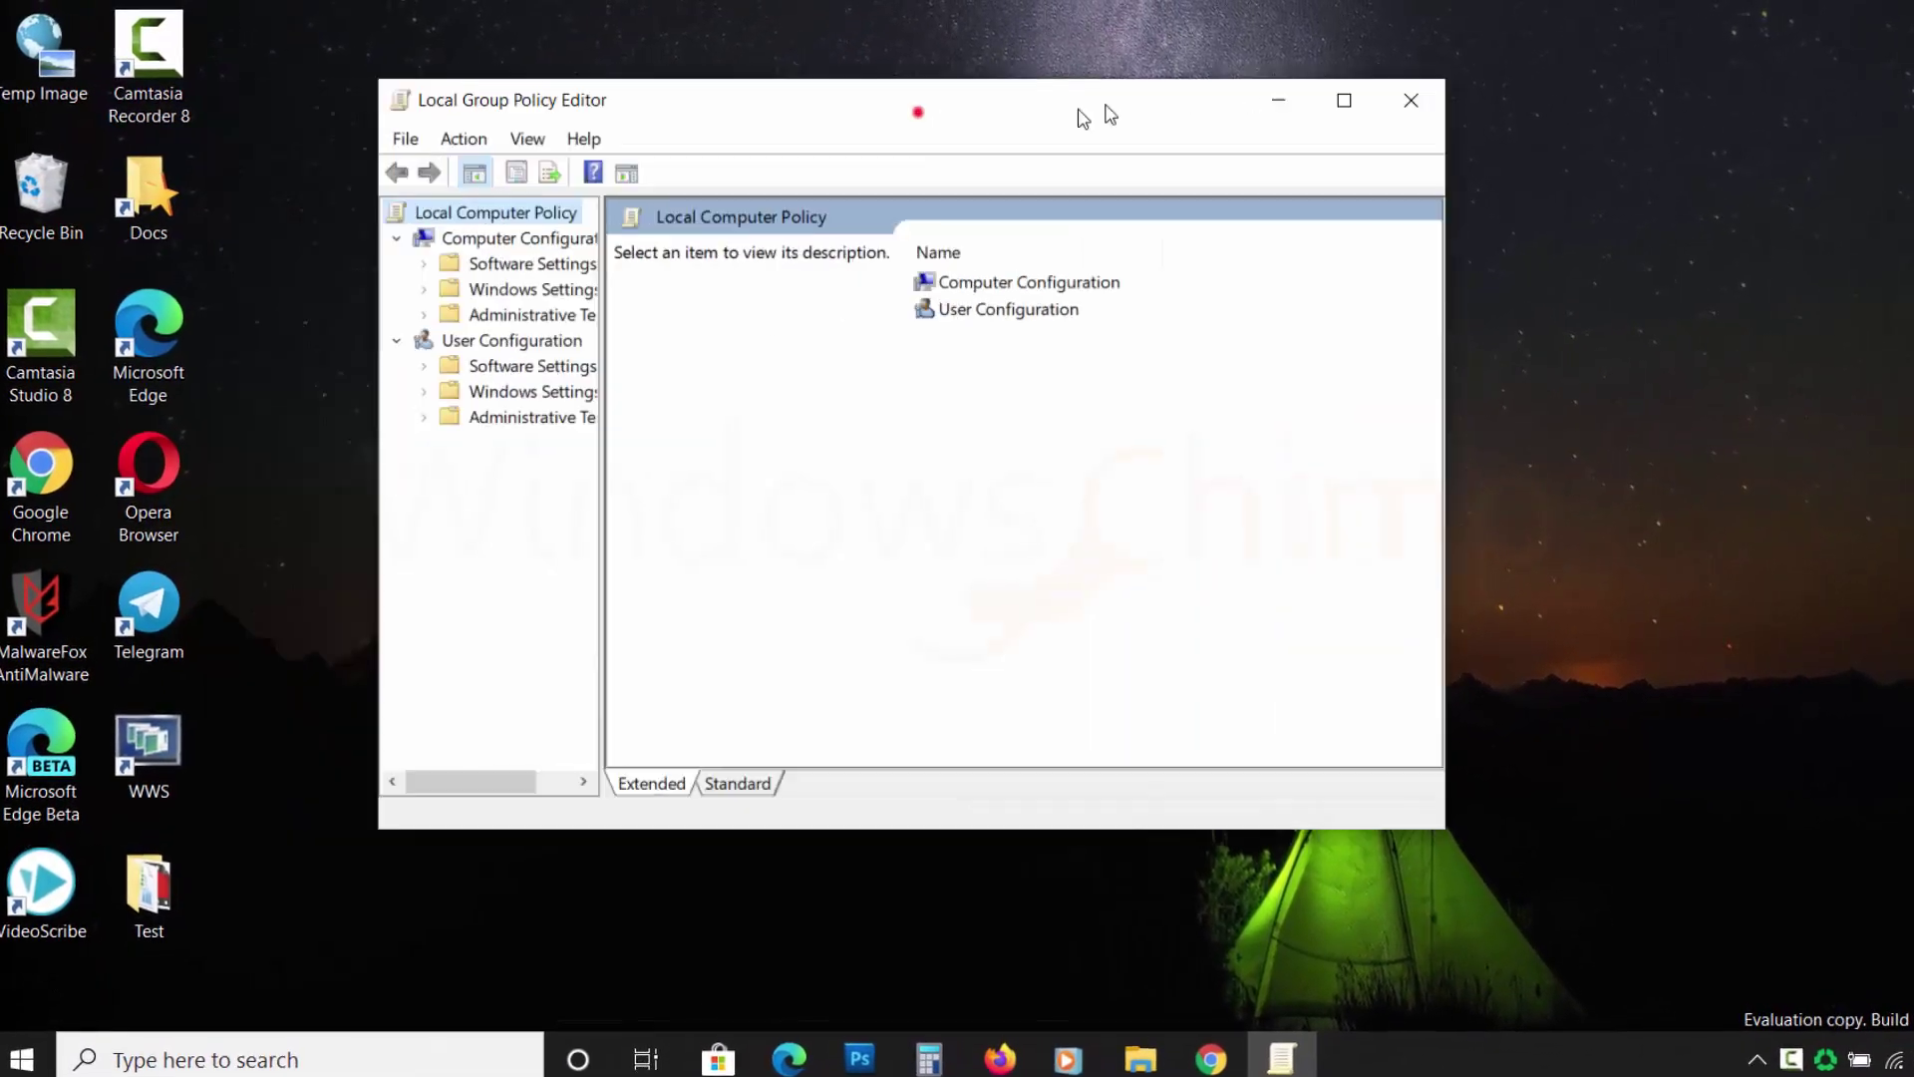
- Go to Computer Configuration > Administrative Templates > Windows Components > Search and select Allow Cortana
{"action": "left_click", "coordinate": [467, 239]}
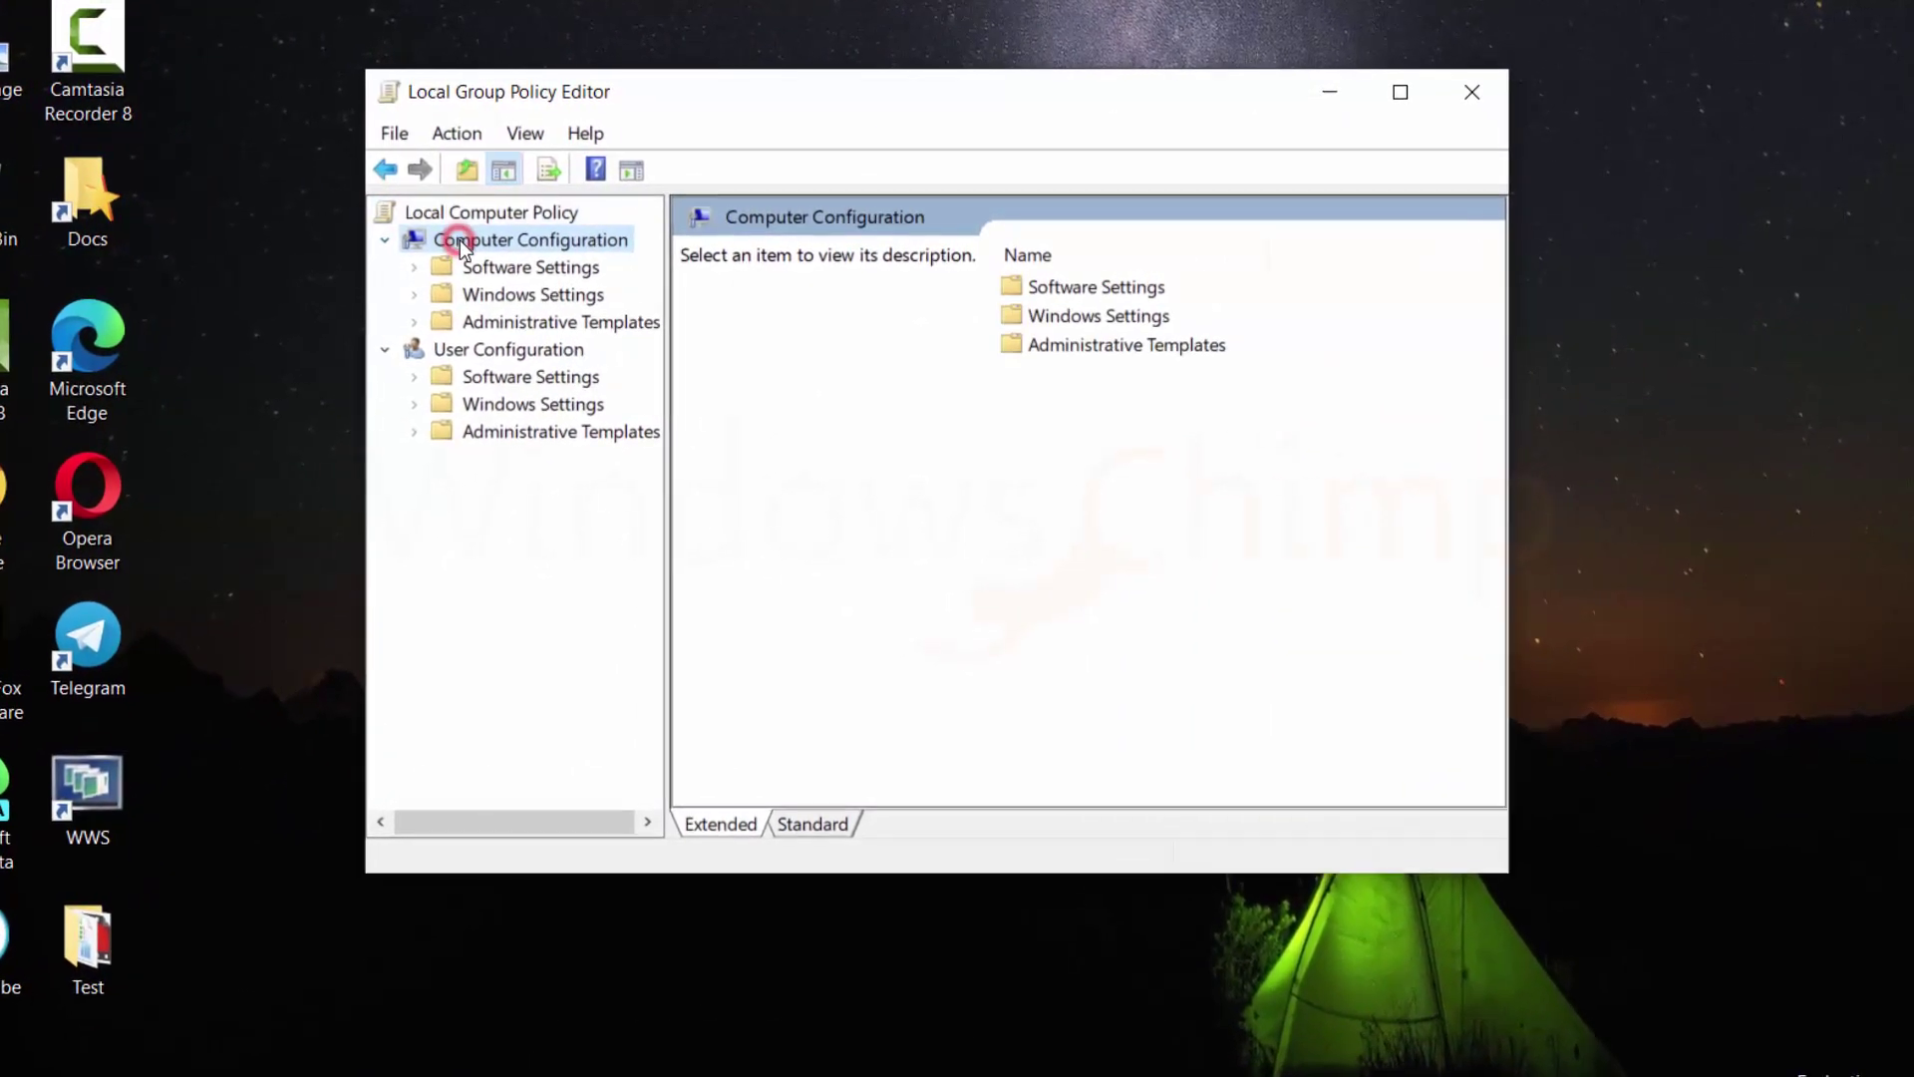
{"action": "left_click", "coordinate": [414, 323]}
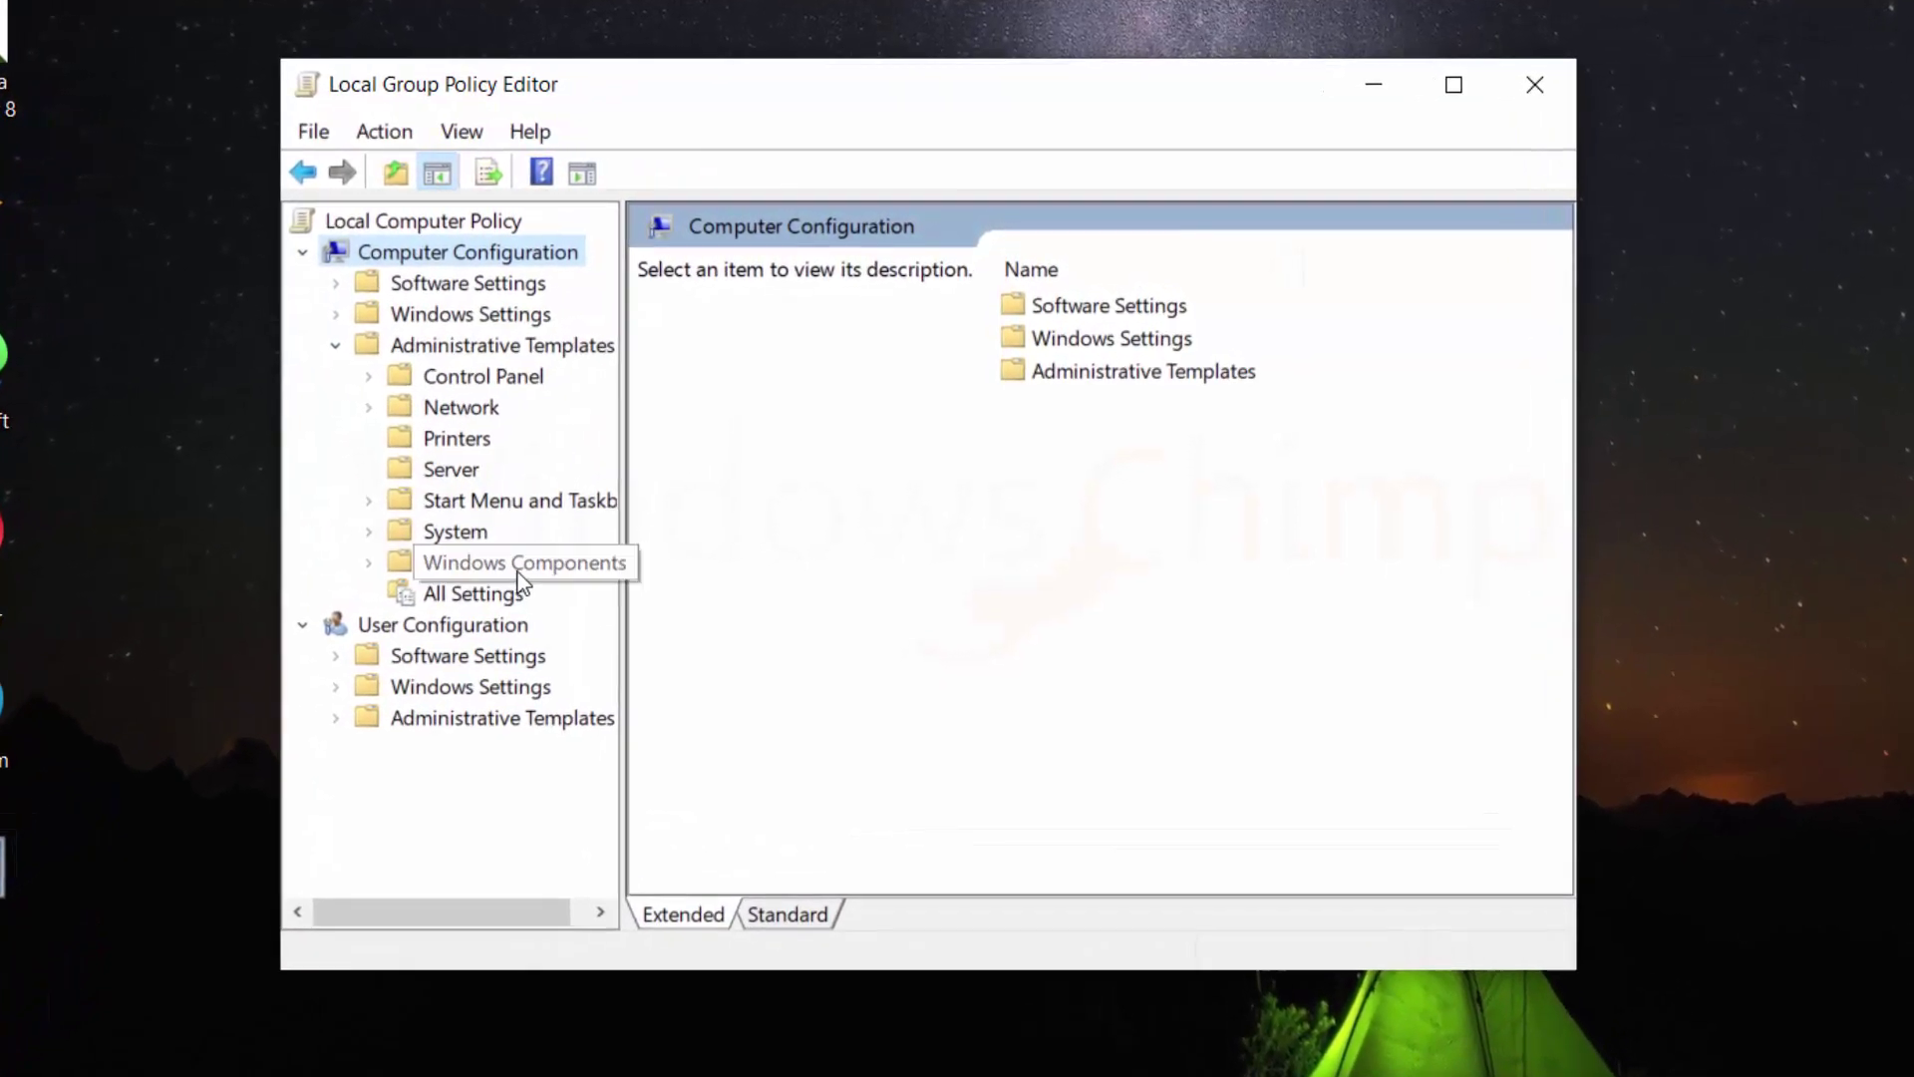
{"action": "left_click", "coordinate": [369, 562]}
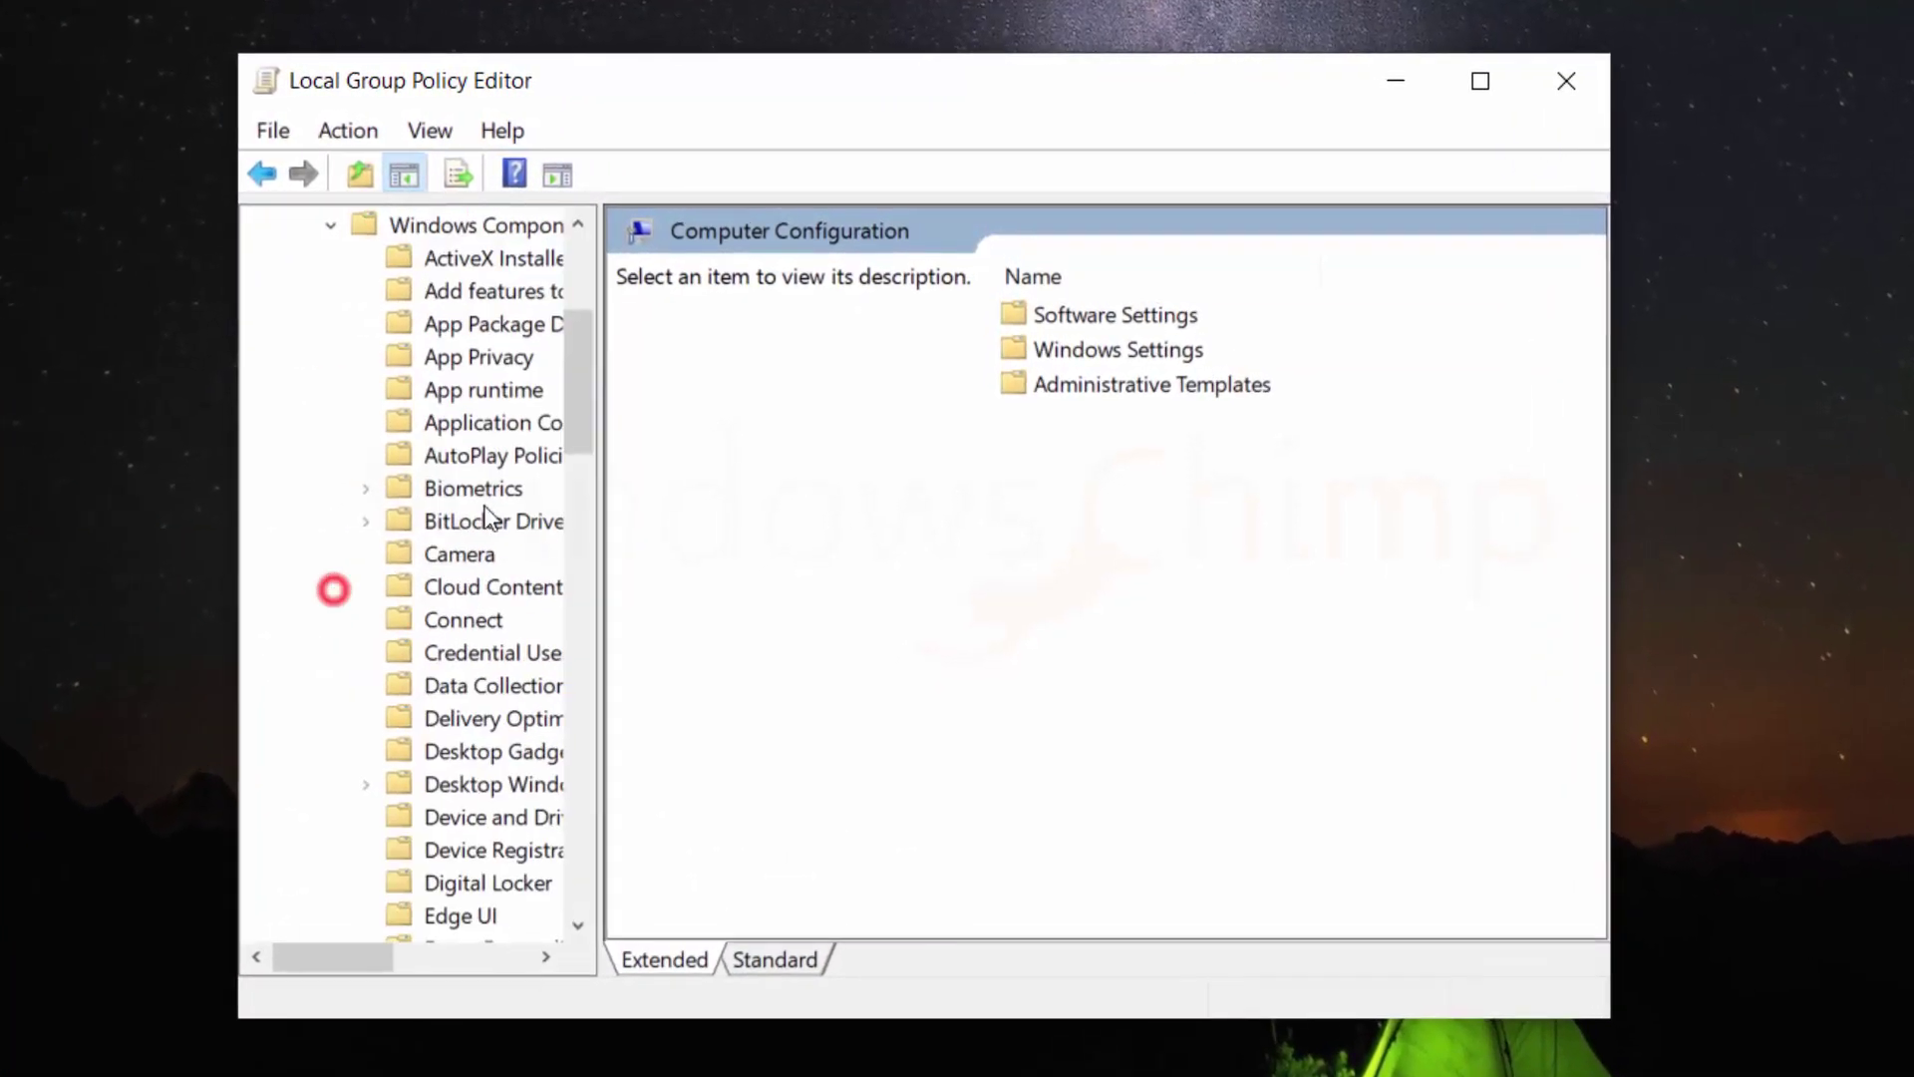
{"action": "scroll", "coordinate": [472, 598], "scroll_direction": "down", "scroll_amount": 12}
{"action": "left_click", "coordinate": [446, 333]}
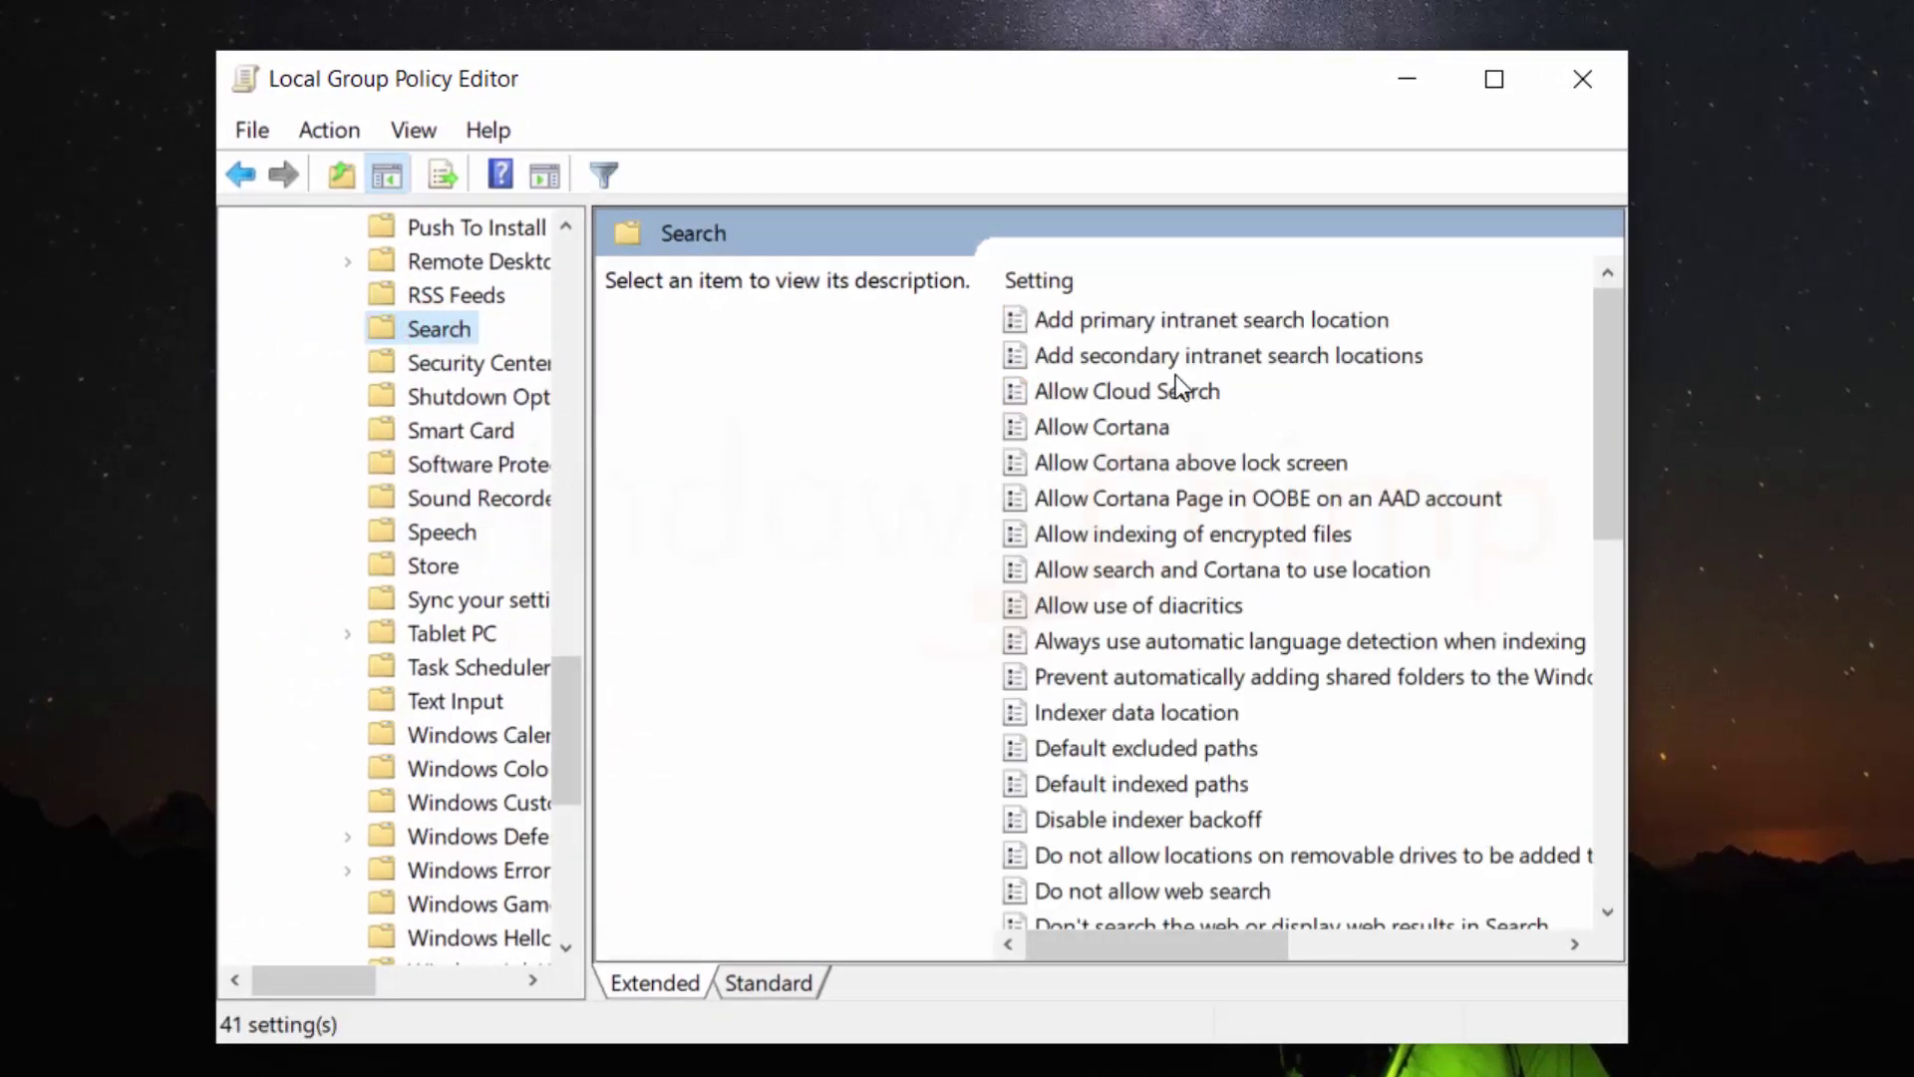
{"action": "left_click", "coordinate": [1127, 435]}
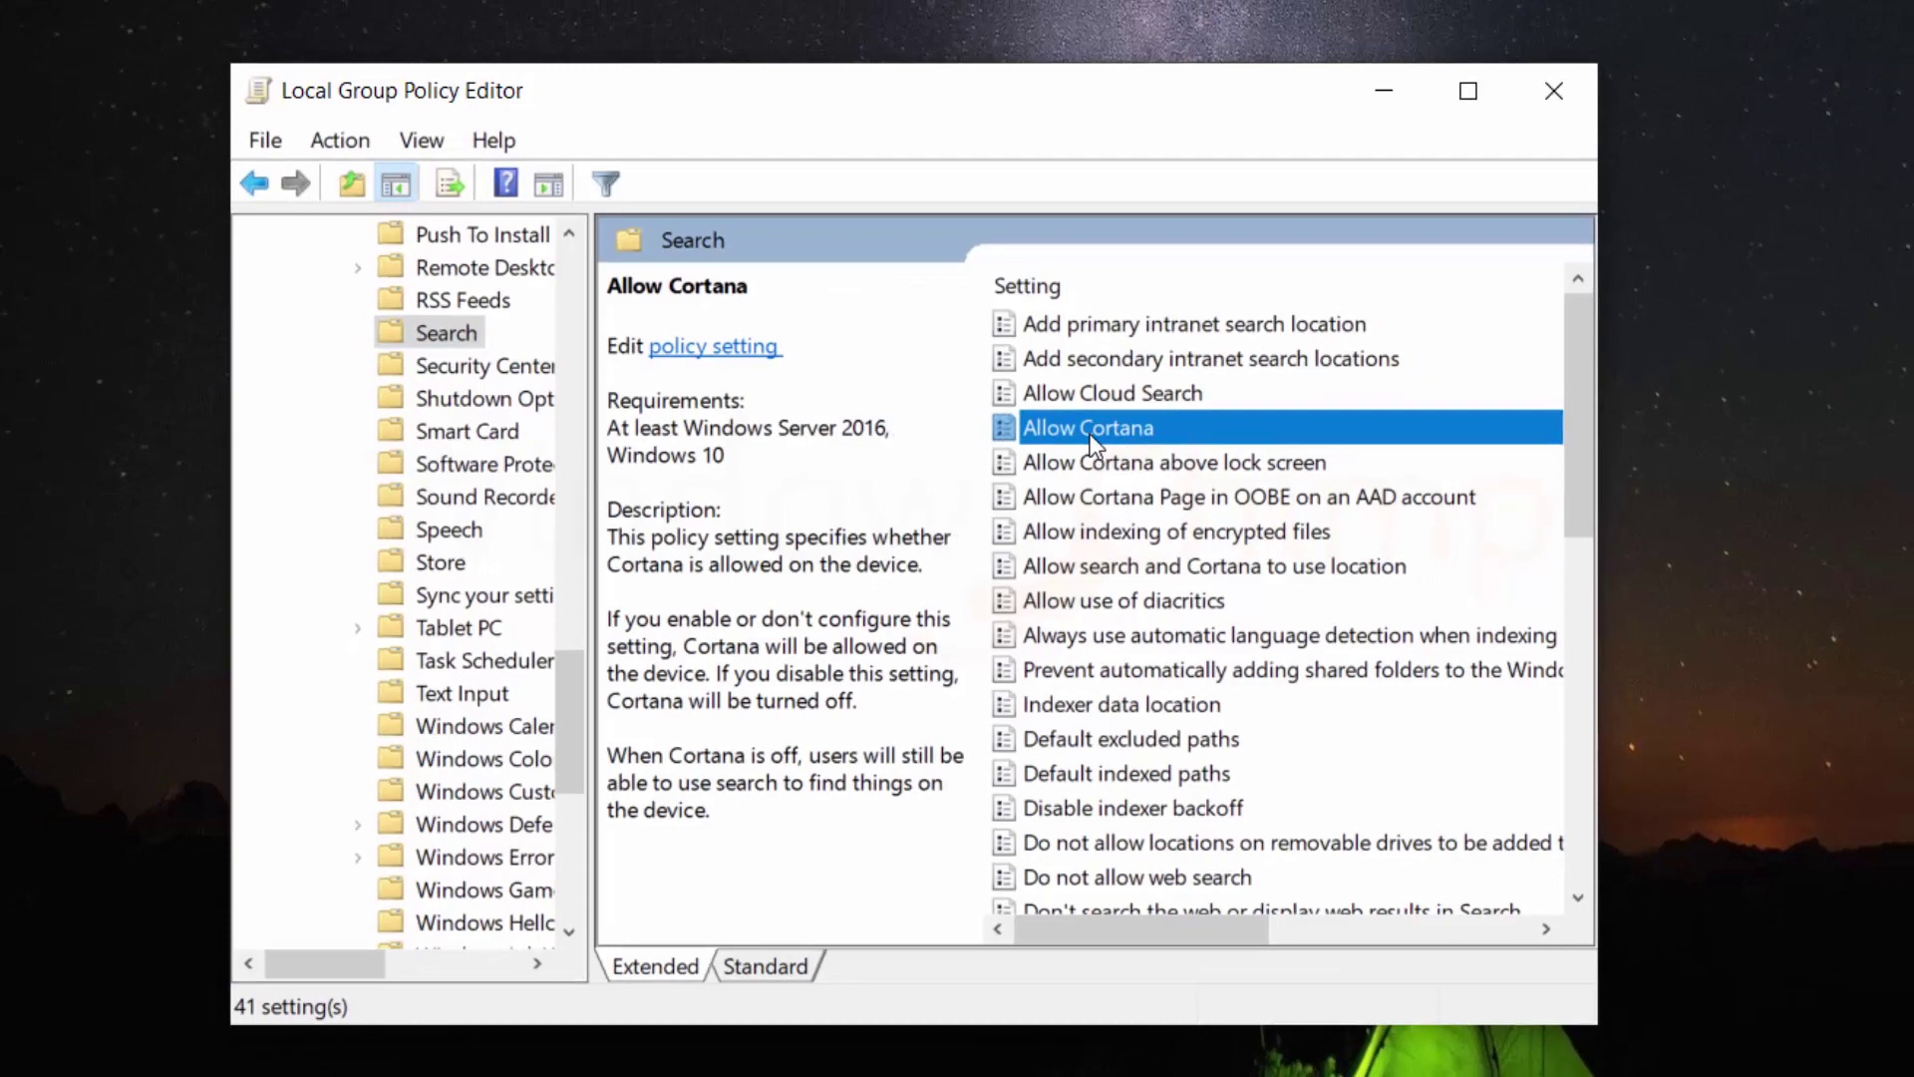
- Set the Allow Cortana policy to Disabled
{"action": "double_click", "coordinate": [1127, 431]}
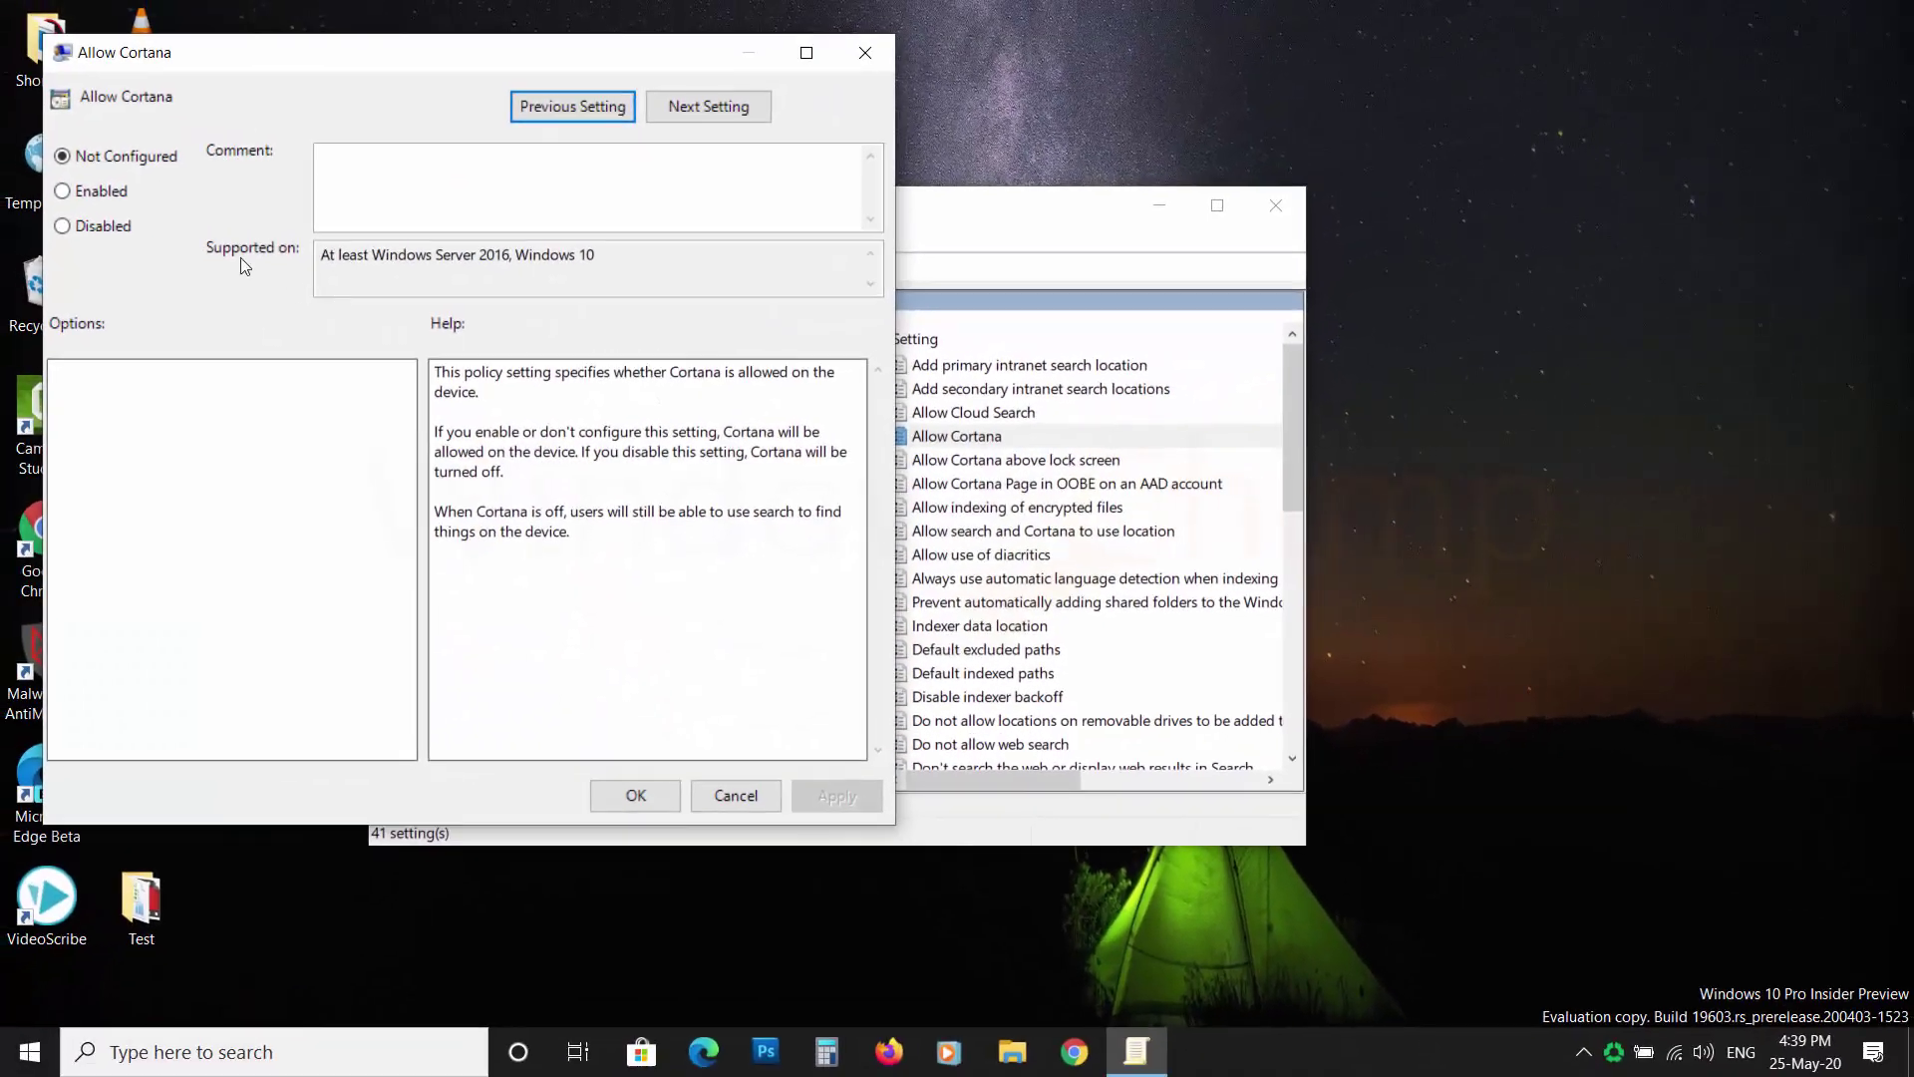
{"action": "left_click_drag", "start_coordinate": [281, 70], "coordinate": [611, 103]}
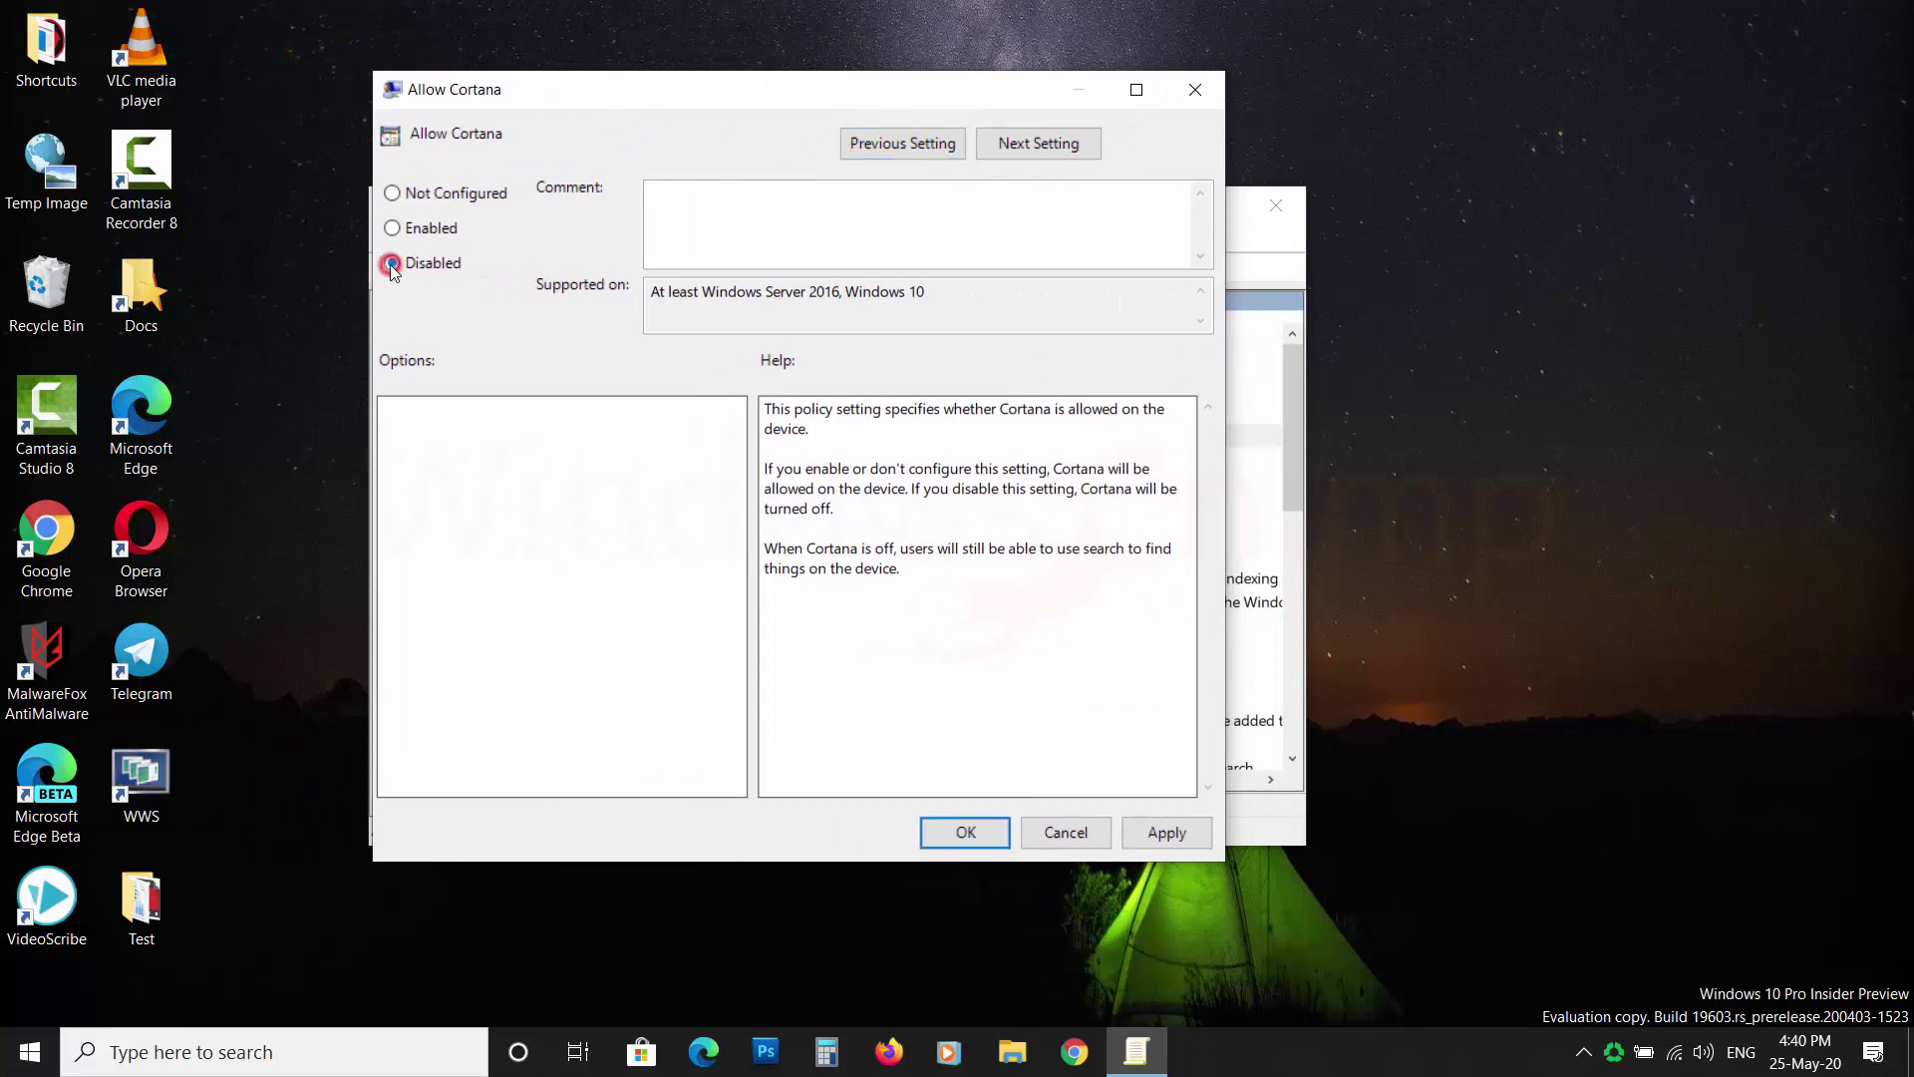
{"action": "left_click", "coordinate": [979, 831]}
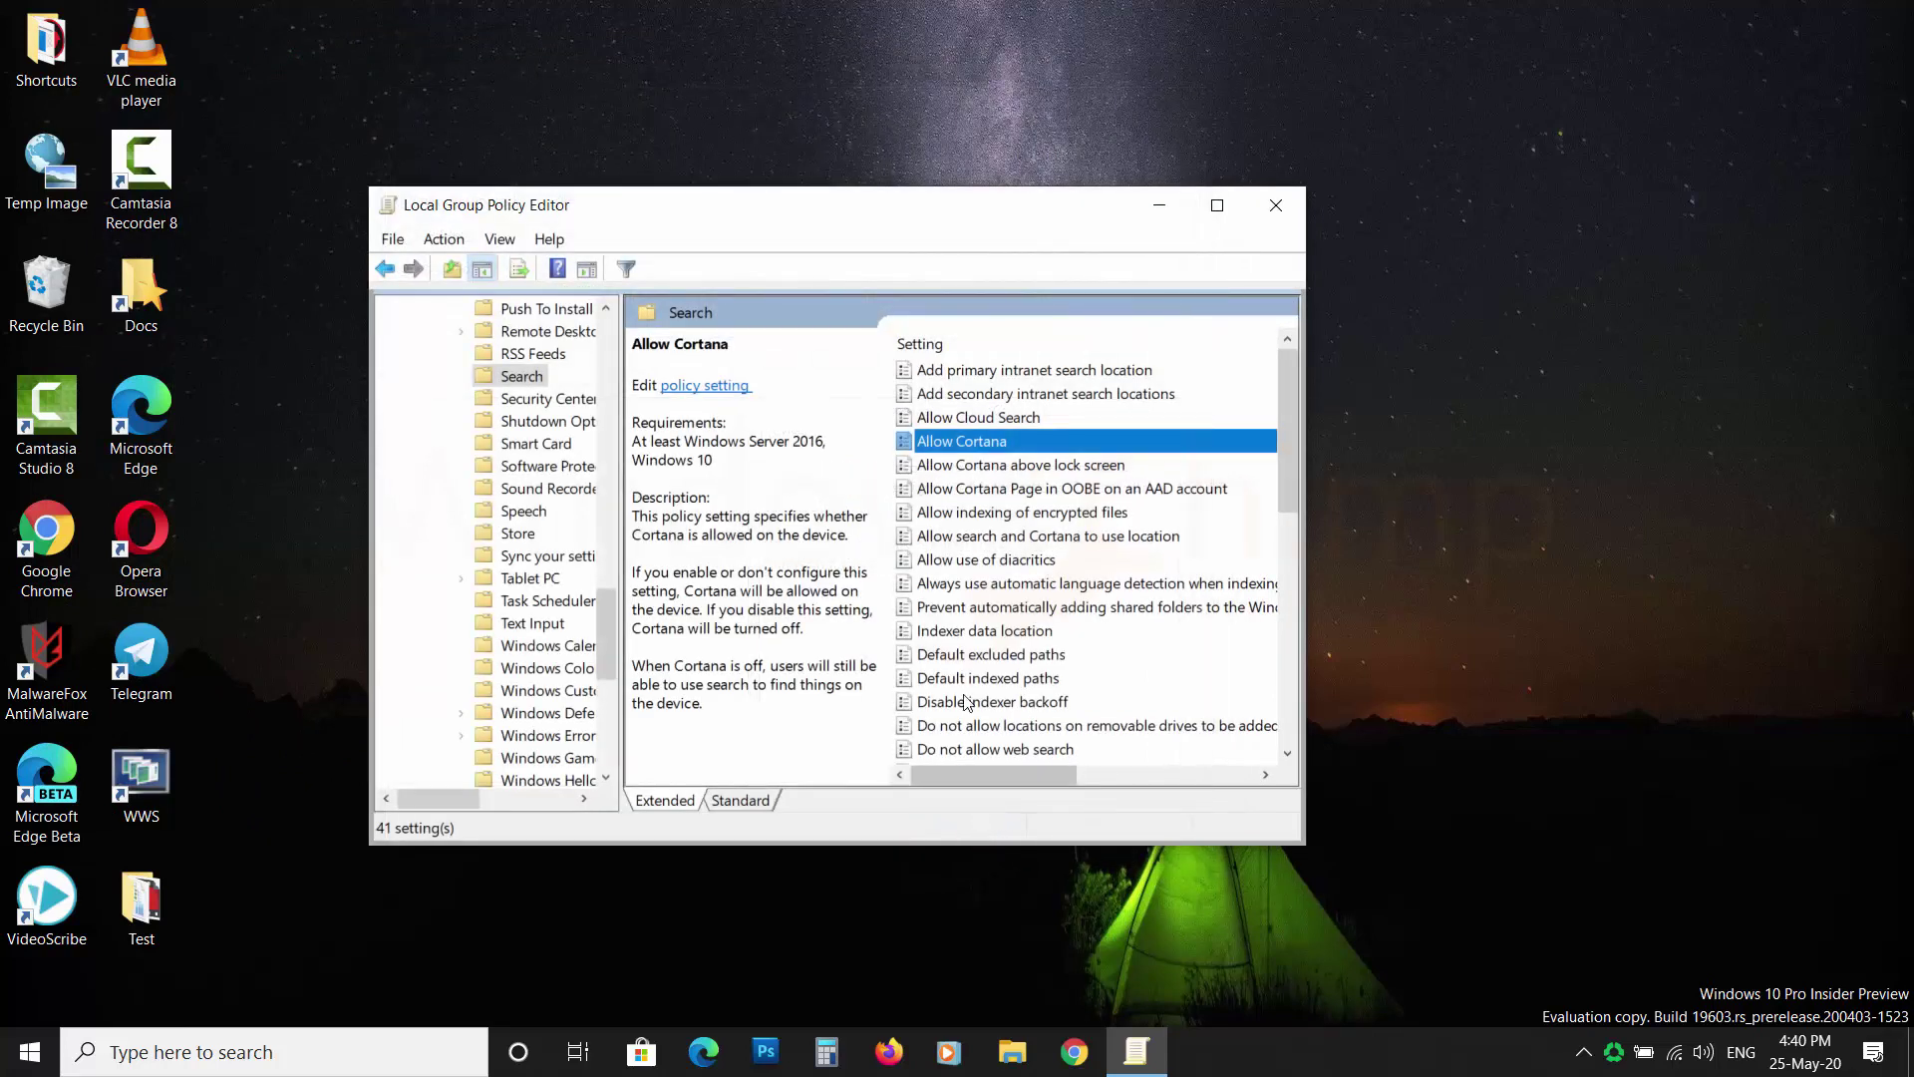
- Set the Allow Cortana above lock screen policy to Disabled
{"action": "left_click", "coordinate": [983, 466]}
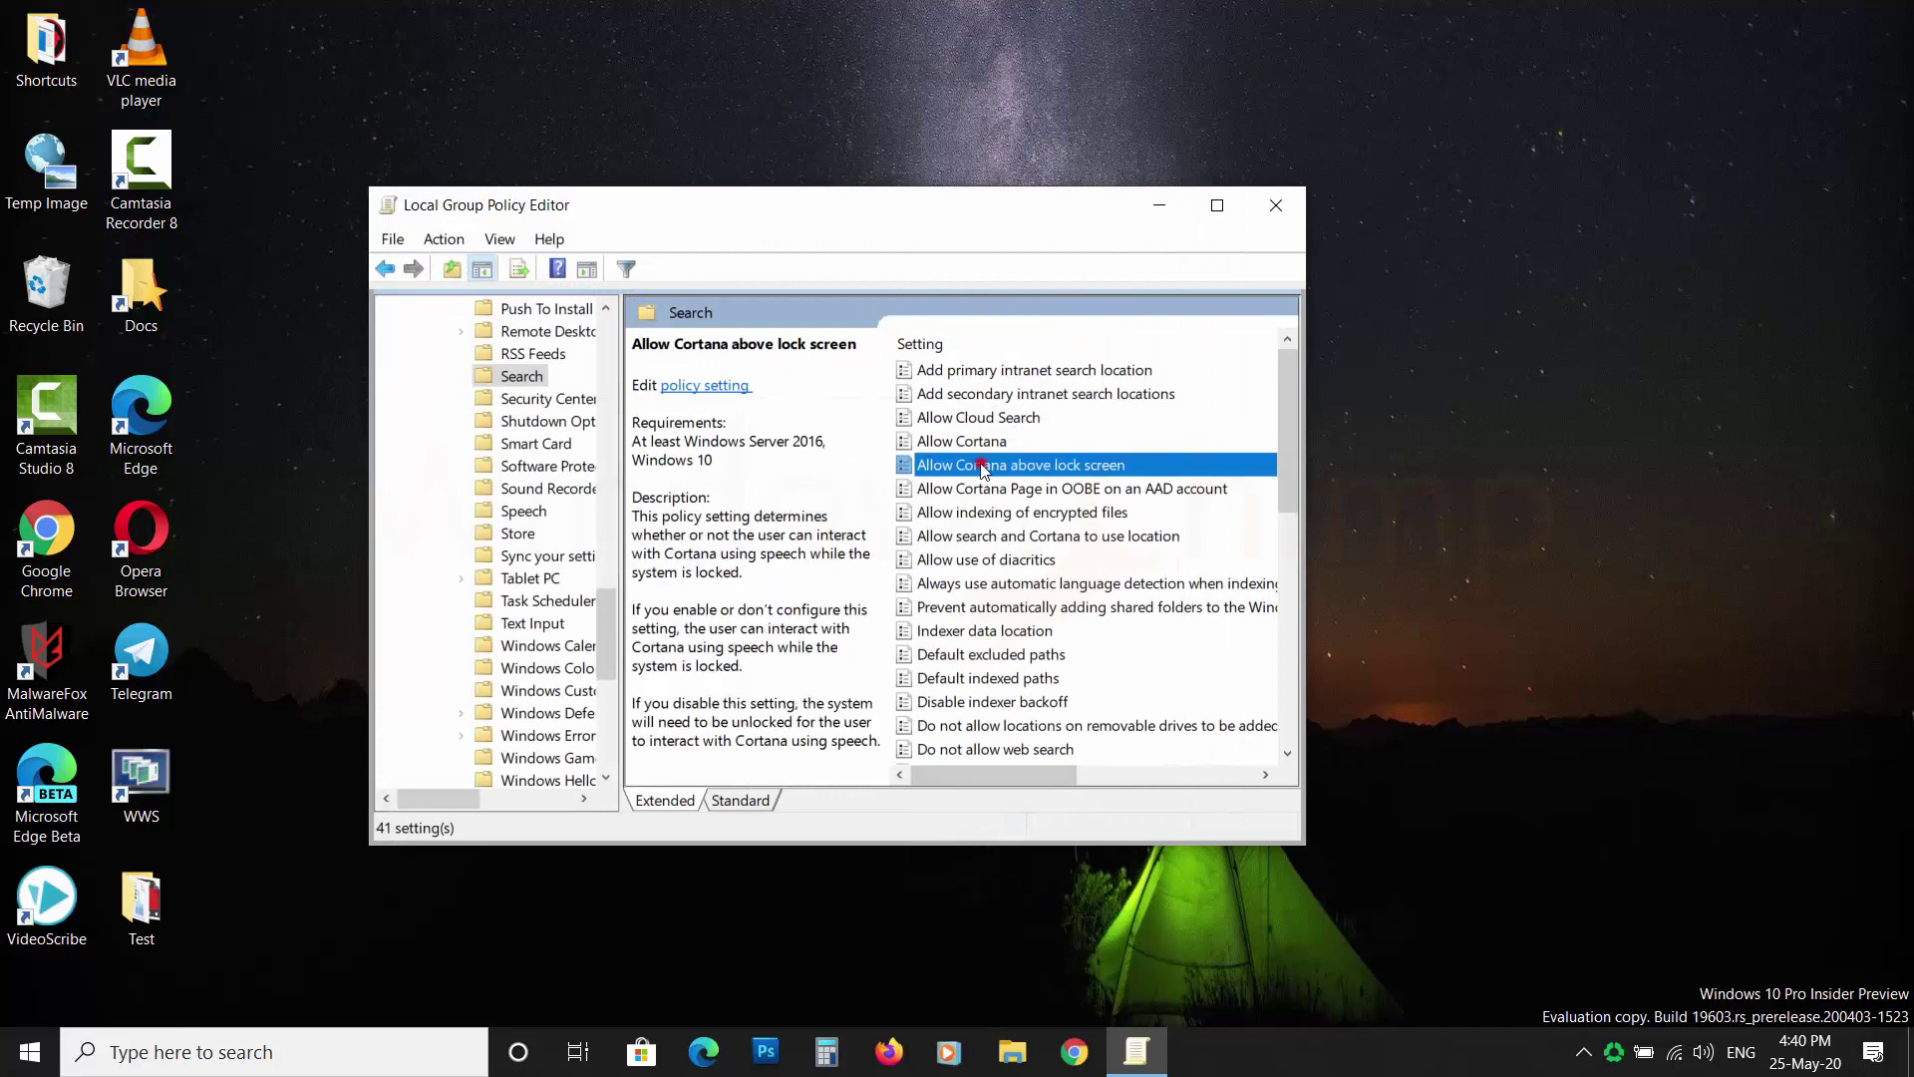
{"action": "double_click", "coordinate": [1037, 465]}
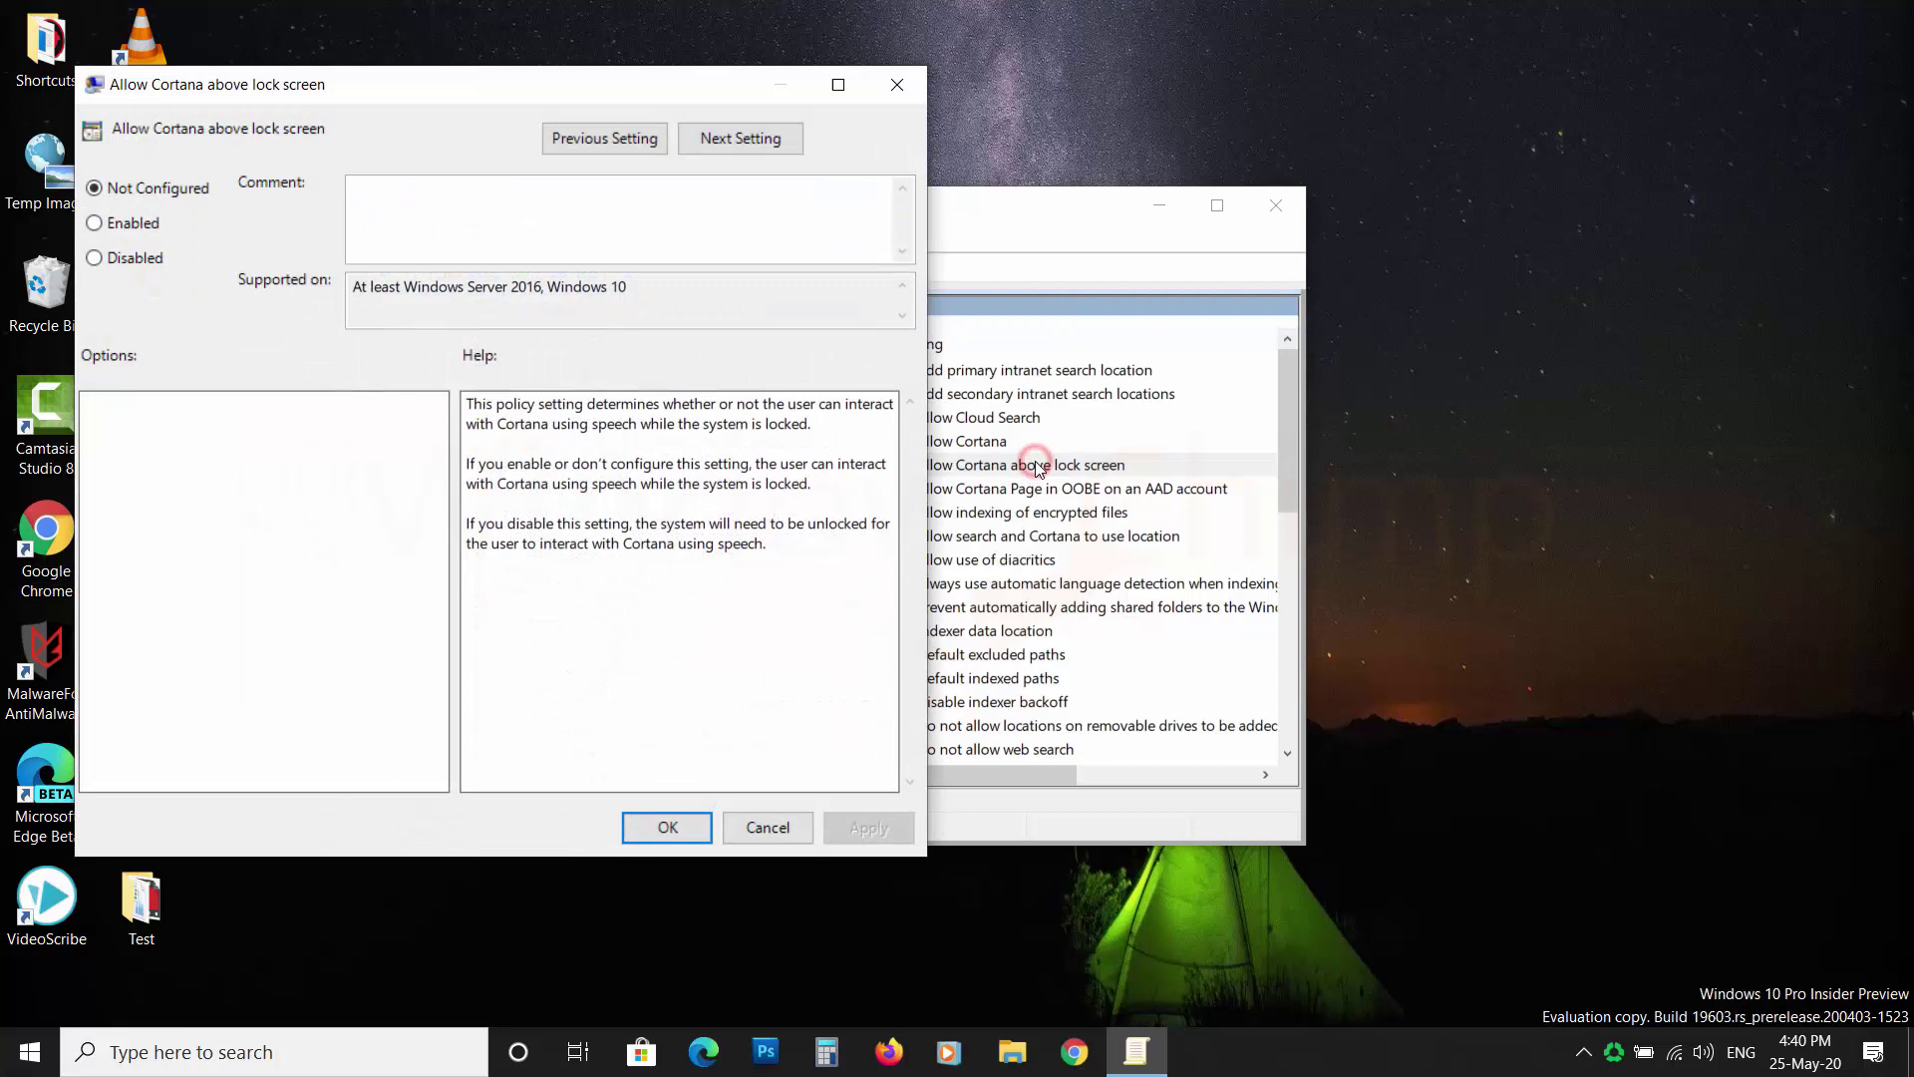
{"action": "left_click", "coordinate": [125, 265]}
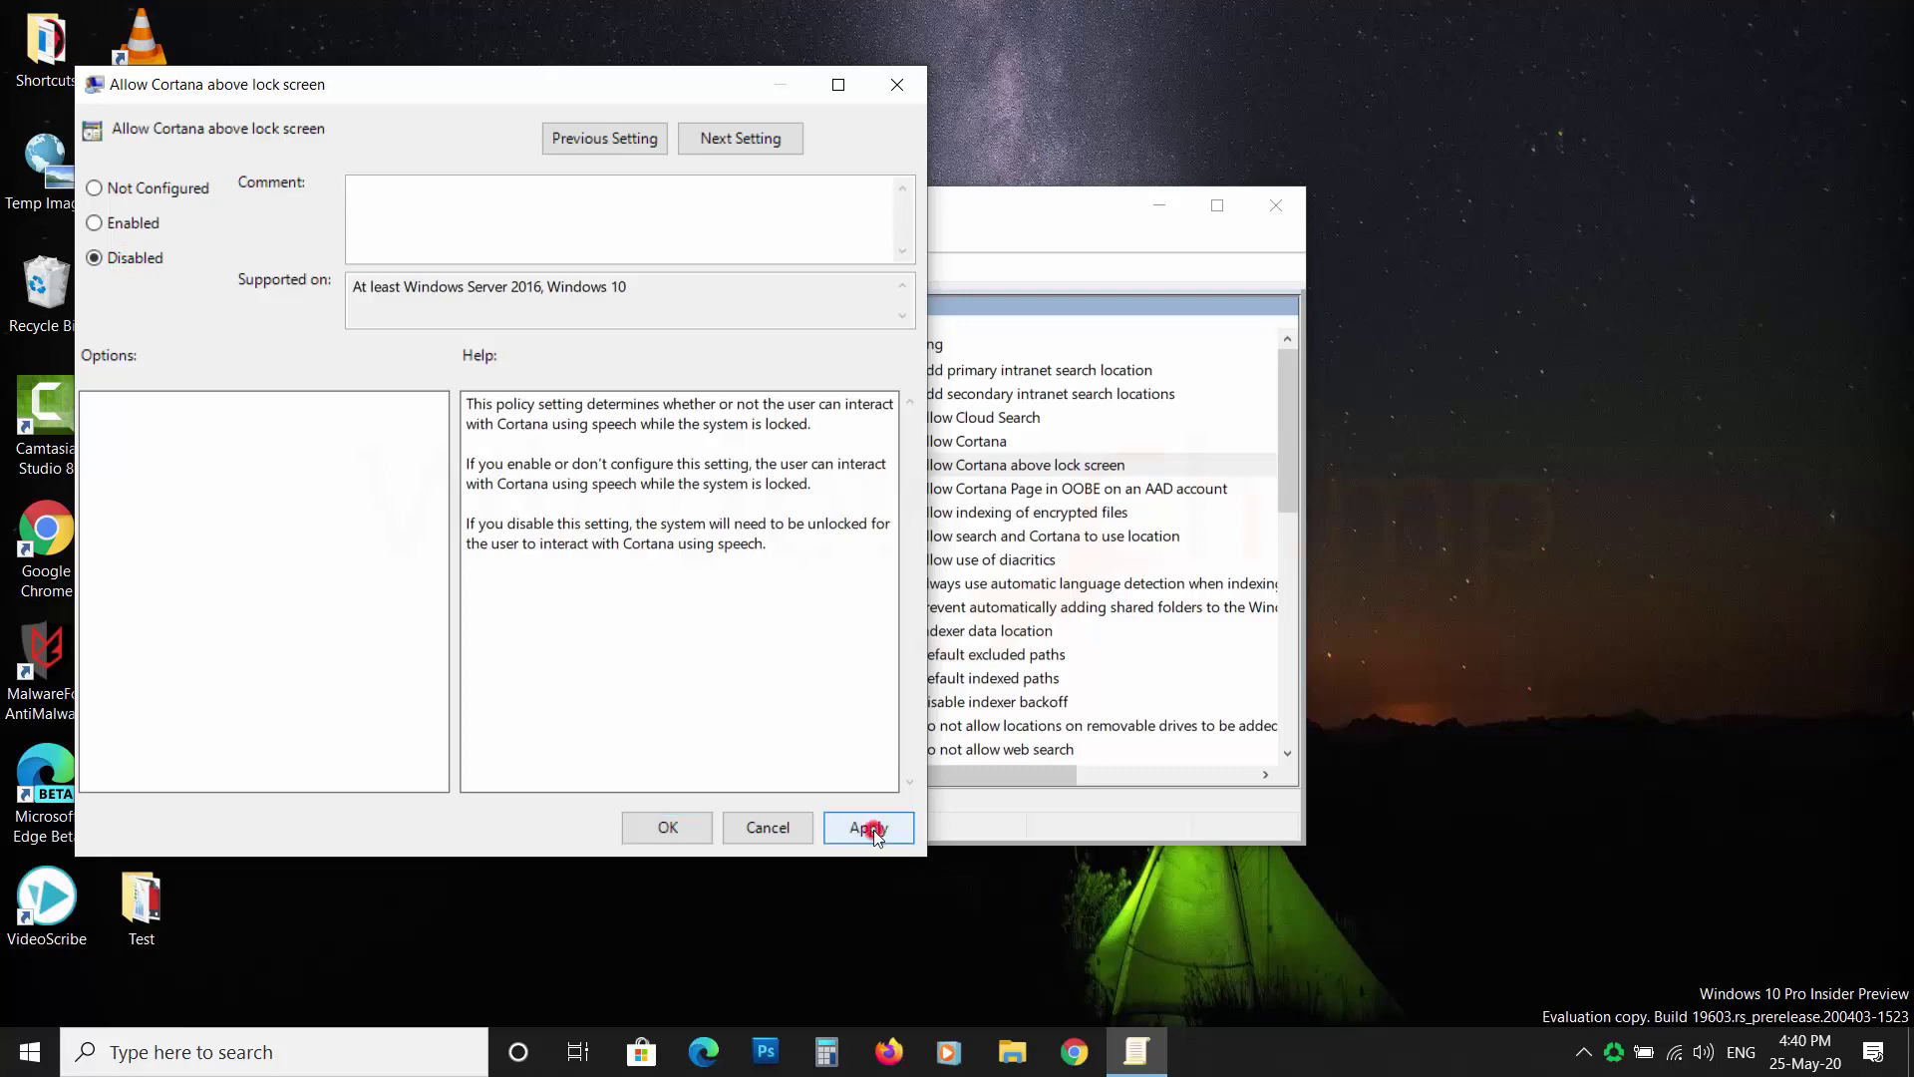
{"action": "left_click", "coordinate": [659, 829]}
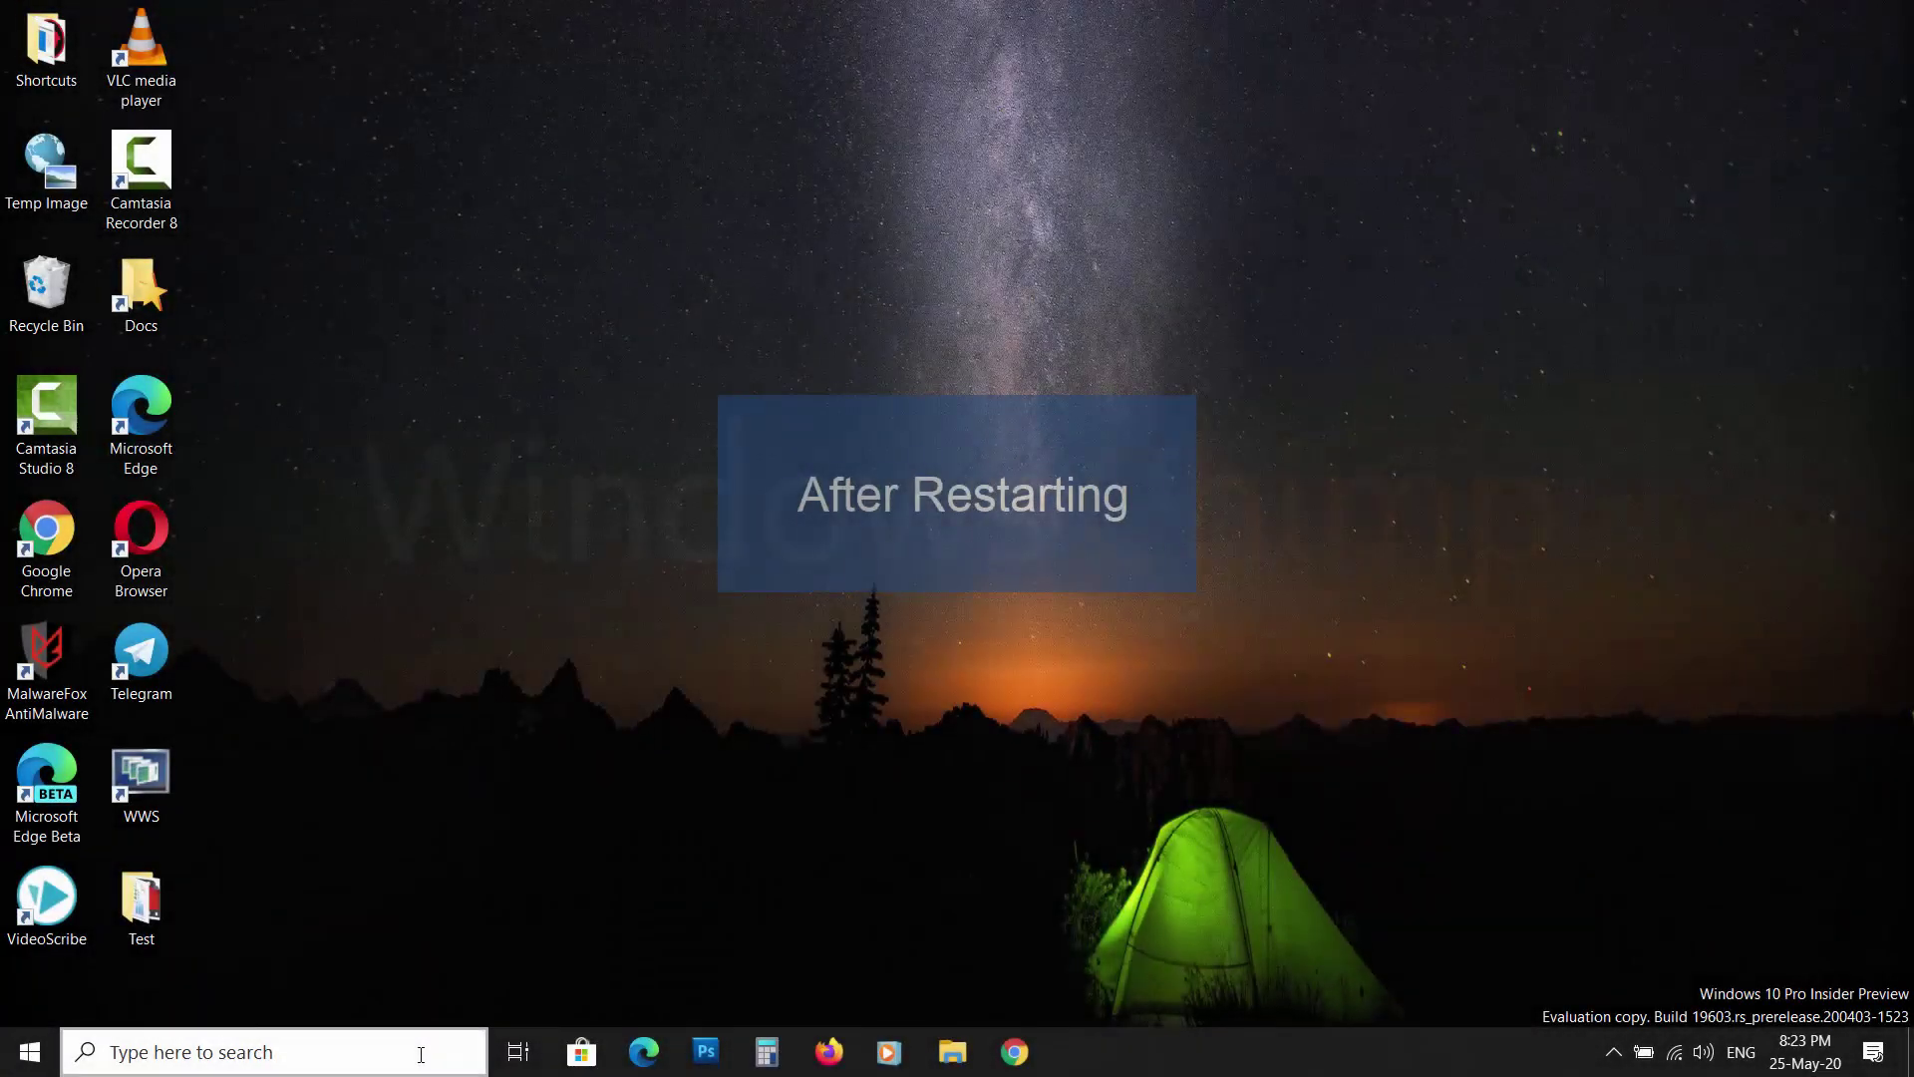
- Check Windows search after the restart, then return to the plain desktop via Task View
{"action": "left_click", "coordinate": [421, 1054]}
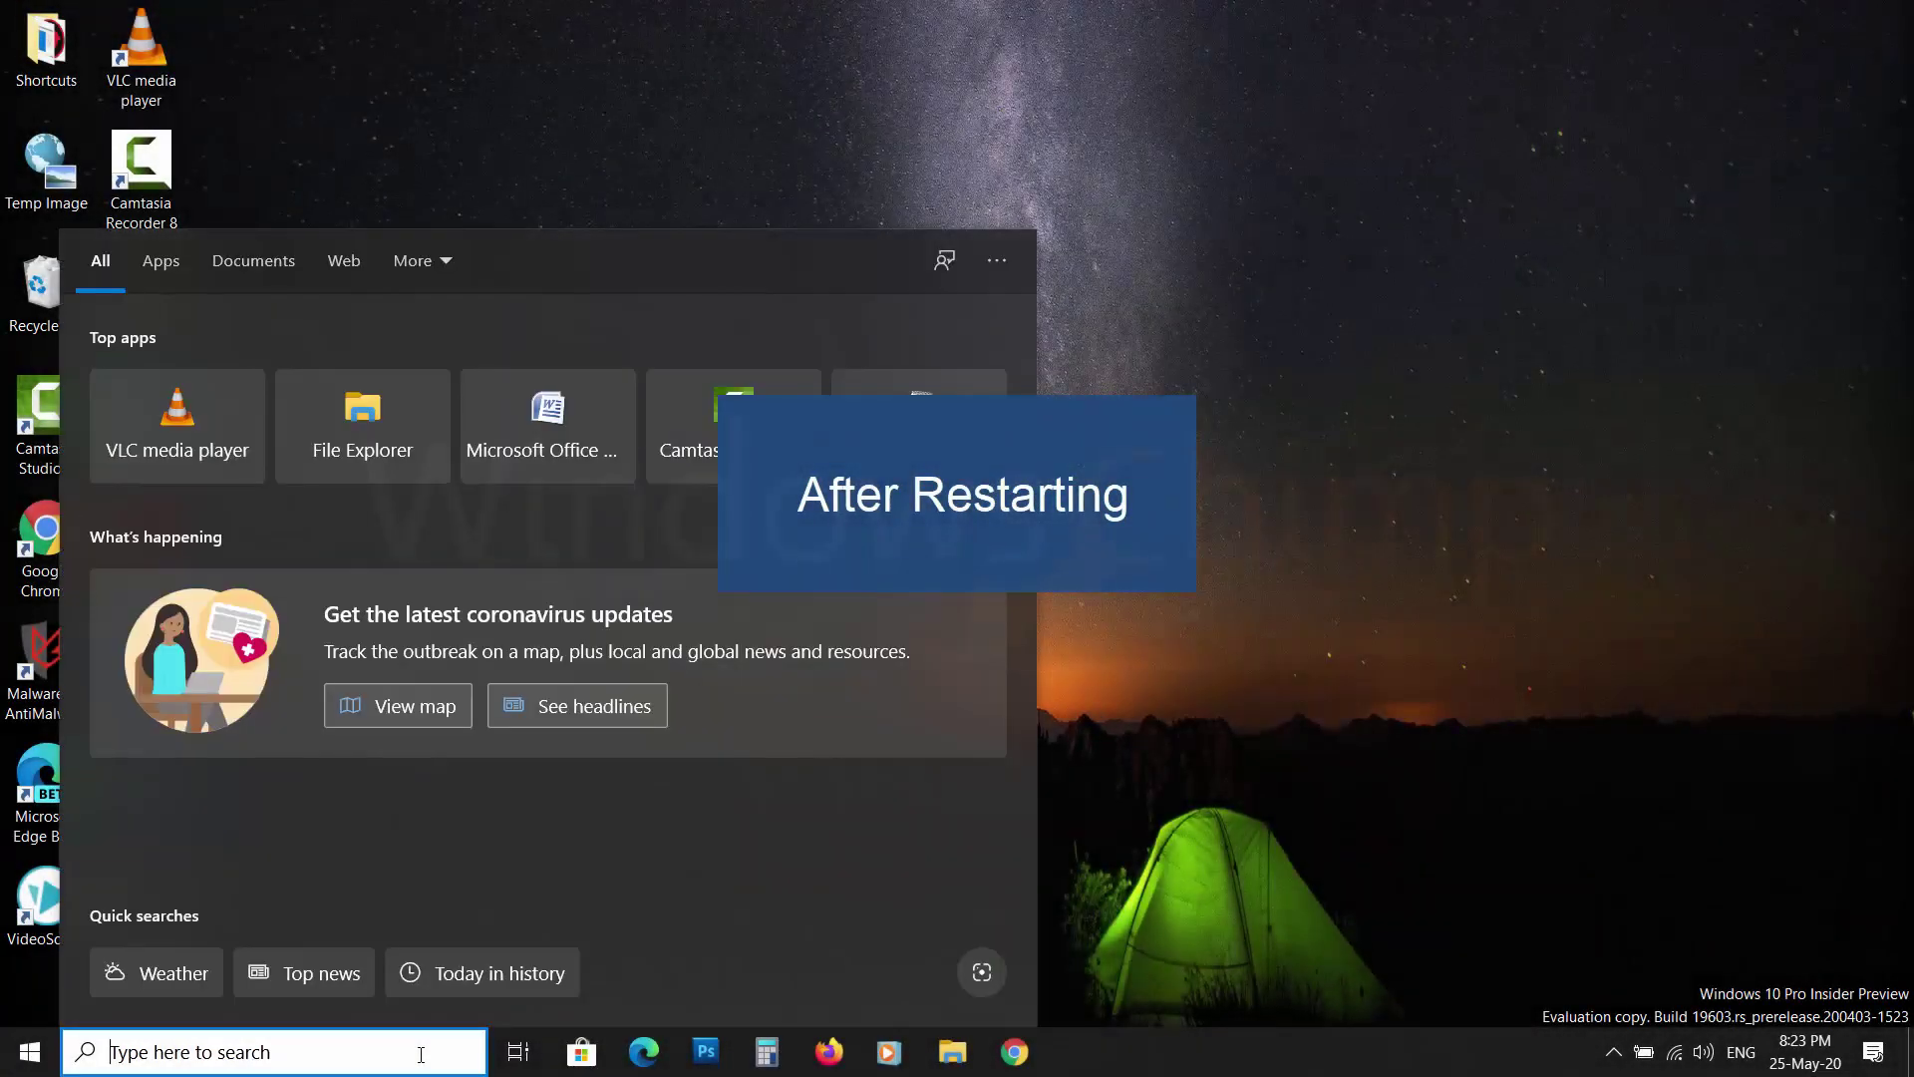
{"action": "left_click", "coordinate": [515, 1053]}
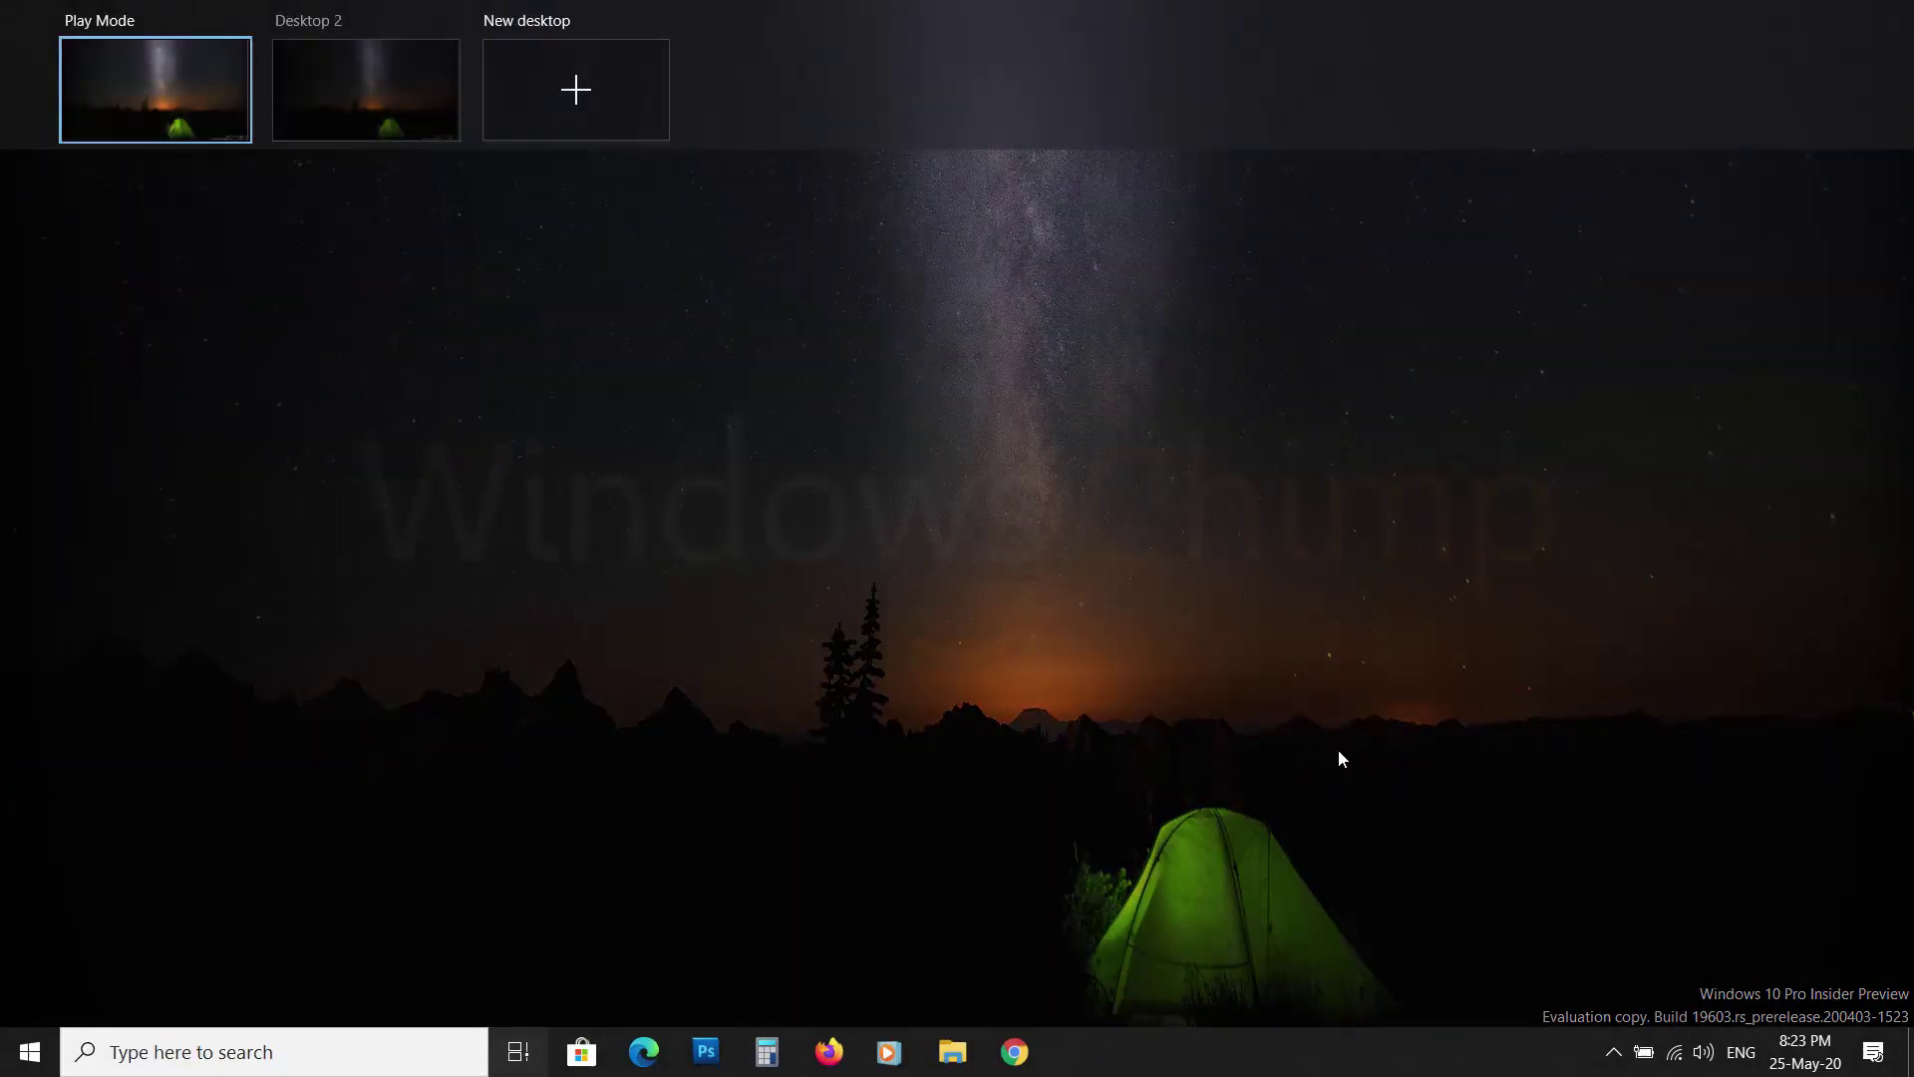
{"action": "left_click", "coordinate": [1339, 758]}
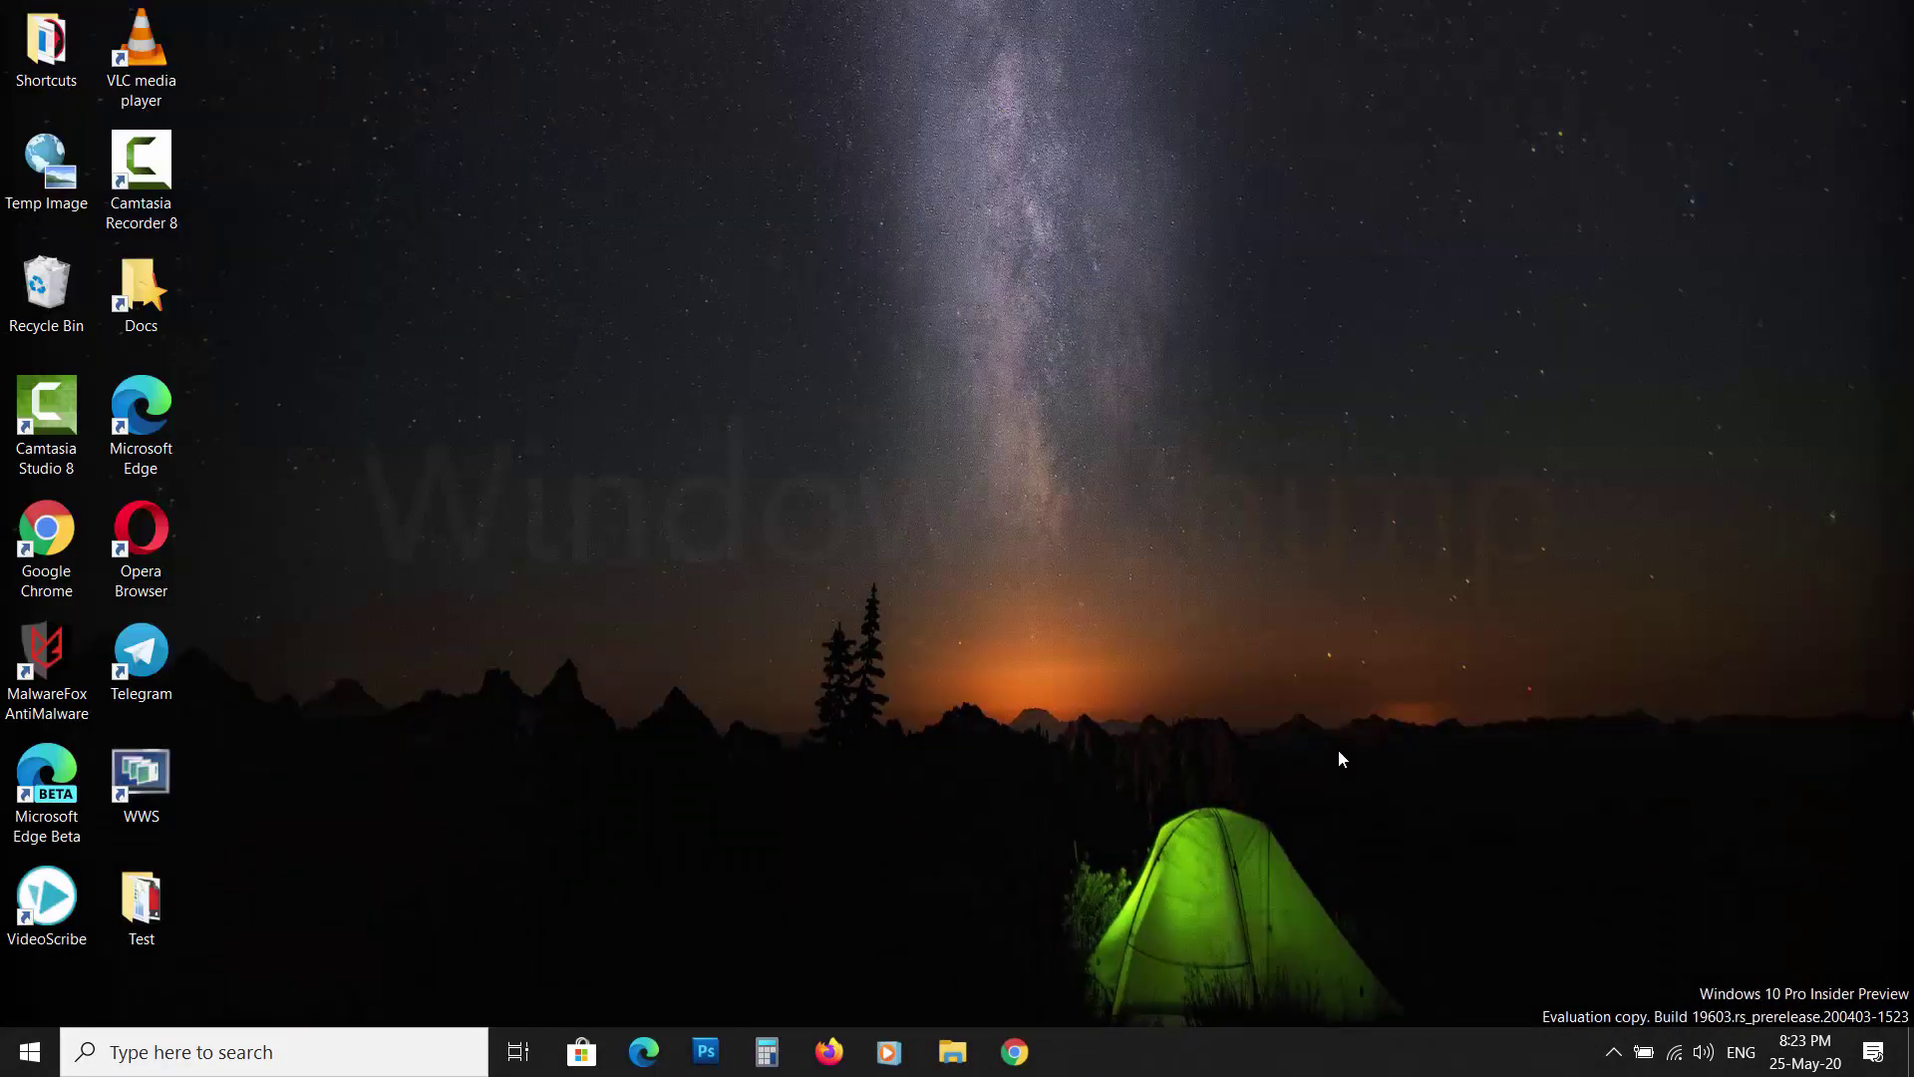